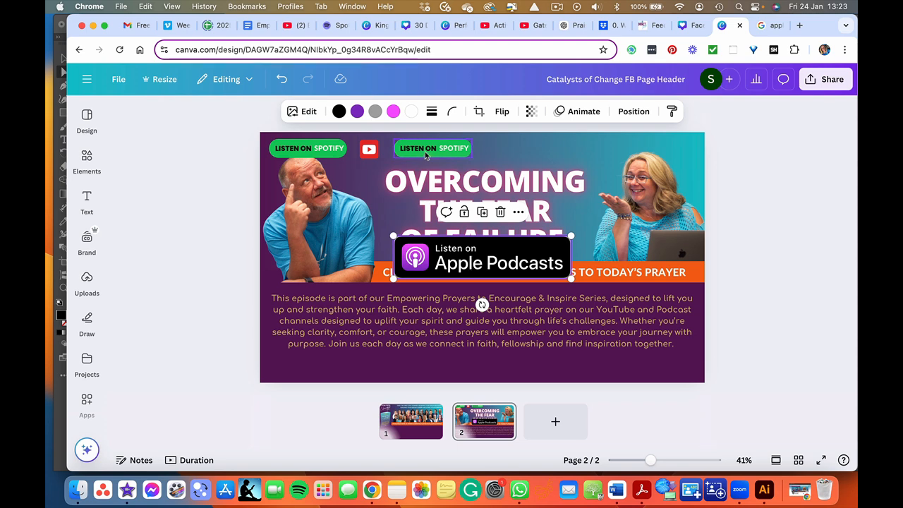
# - Replace the duplicate Spotify badge with the Apple Podcasts badge, moving it up to the top row and shrinking it
pyautogui.click(434, 149)
pyautogui.press('Delete')
pyautogui.click(446, 244)
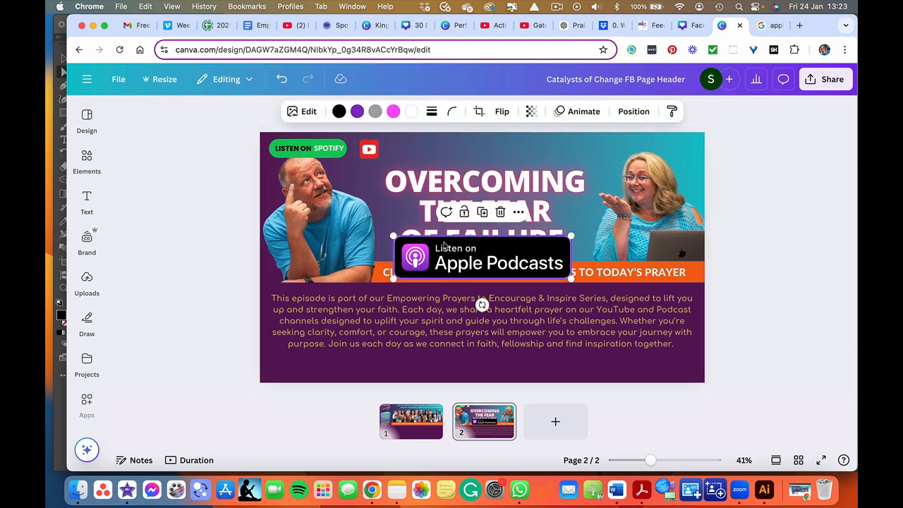
pyautogui.moveTo(445, 154); pyautogui.dragTo(445, 150)
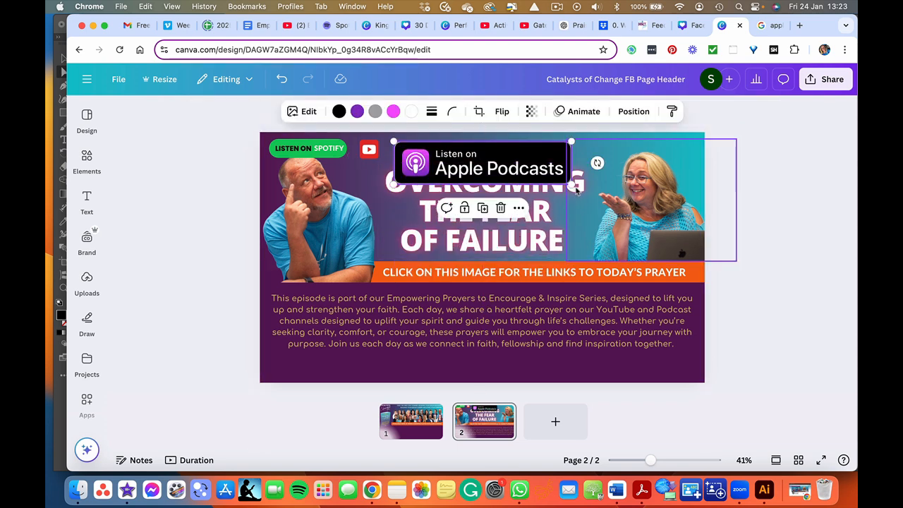
pyautogui.moveTo(570, 186); pyautogui.dragTo(470, 154)
pyautogui.click(211, 178)
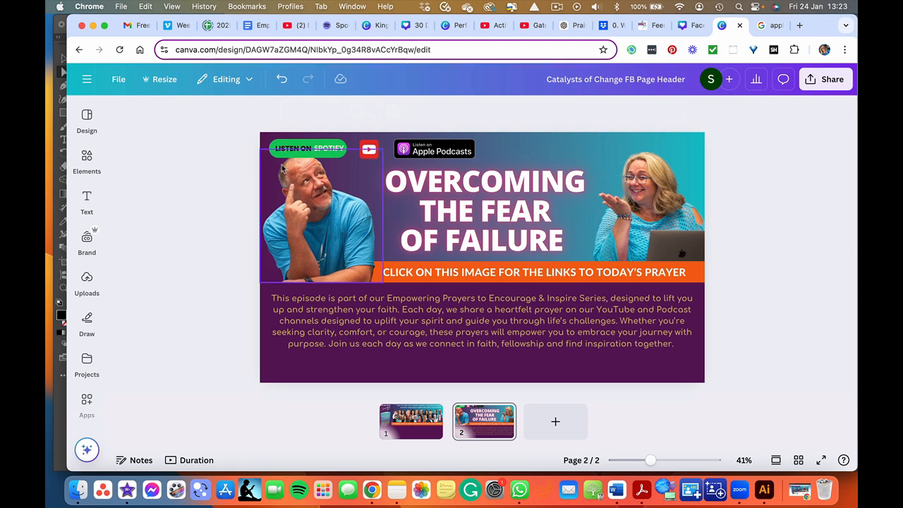
# - Bring the photo of the man on the left to the front
pyautogui.click(423, 150)
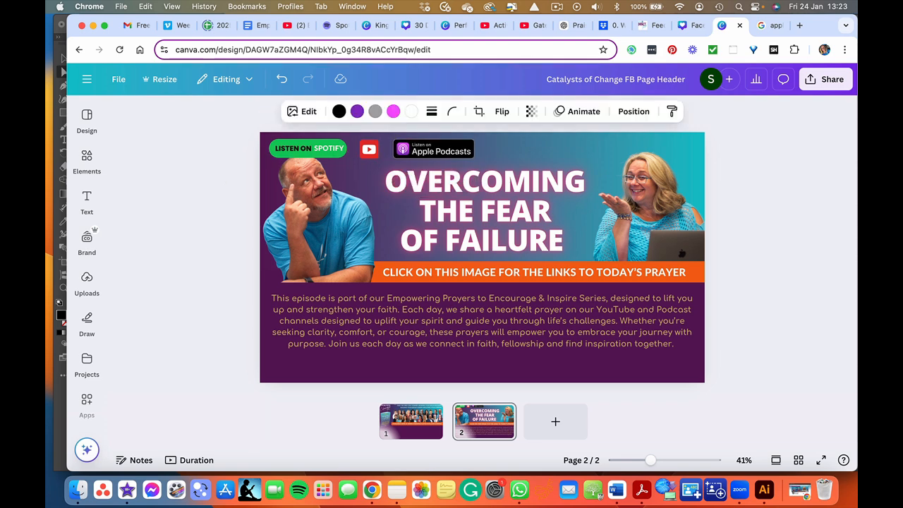
pyautogui.click(310, 204)
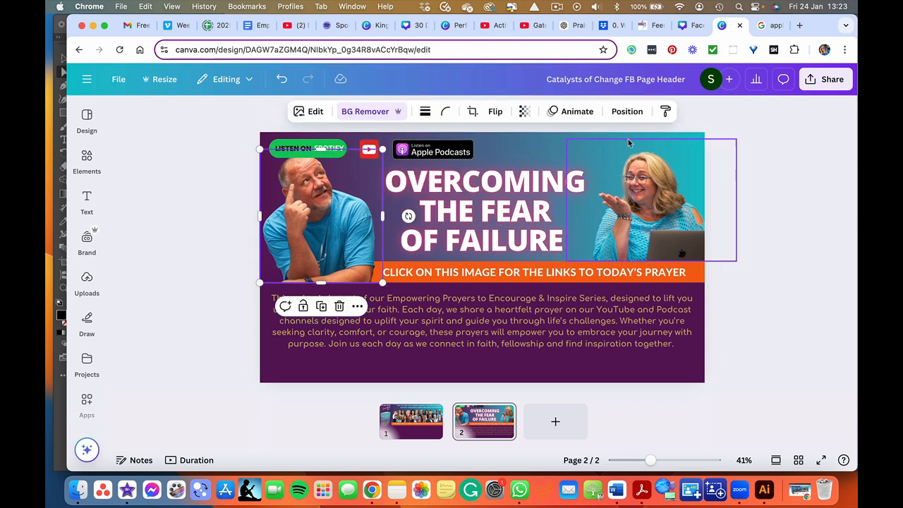
pyautogui.click(626, 112)
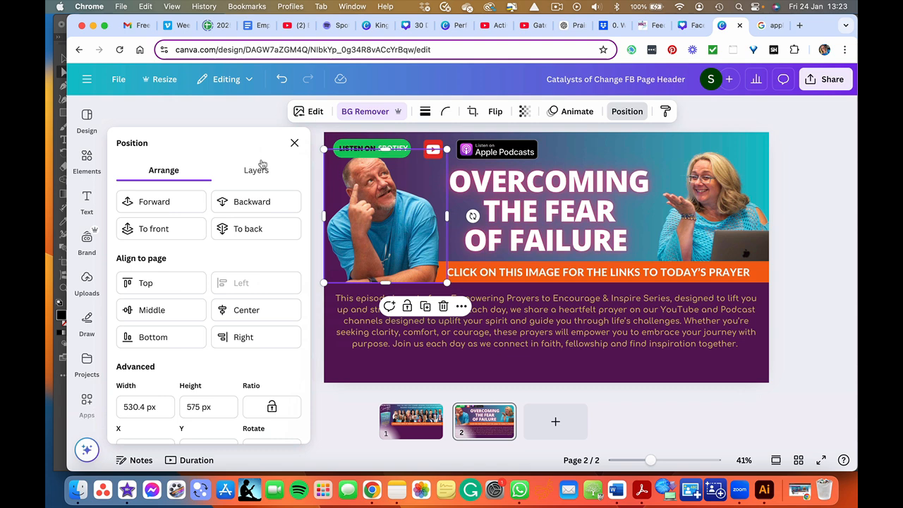
pyautogui.click(166, 233)
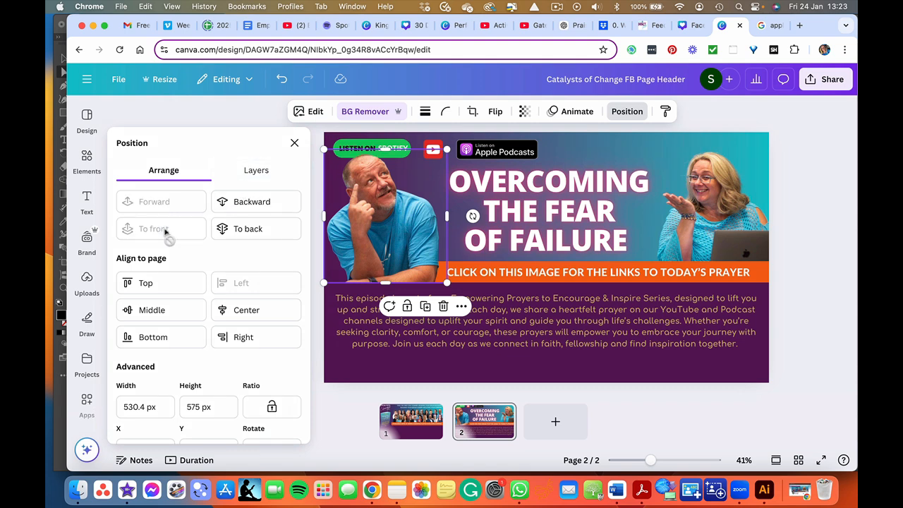
pyautogui.click(295, 144)
pyautogui.click(211, 198)
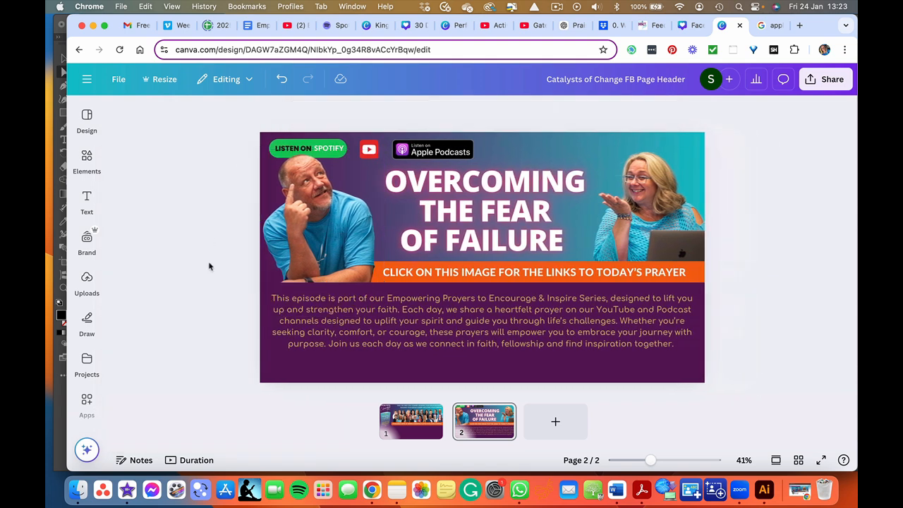
# - Shrink the 'OVERCOMING THE FEAR OF FAILURE' title slightly by resizing its text box
pyautogui.click(391, 175)
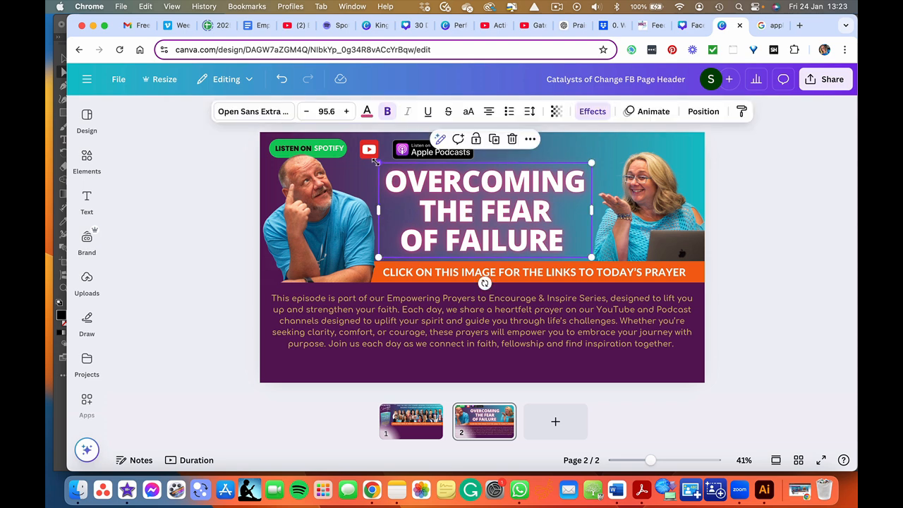
pyautogui.moveTo(374, 162); pyautogui.dragTo(419, 191)
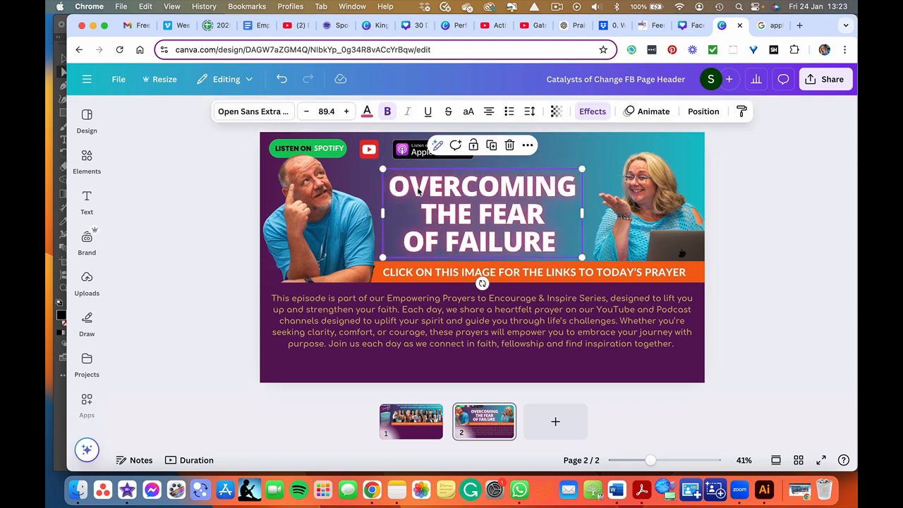
pyautogui.click(197, 256)
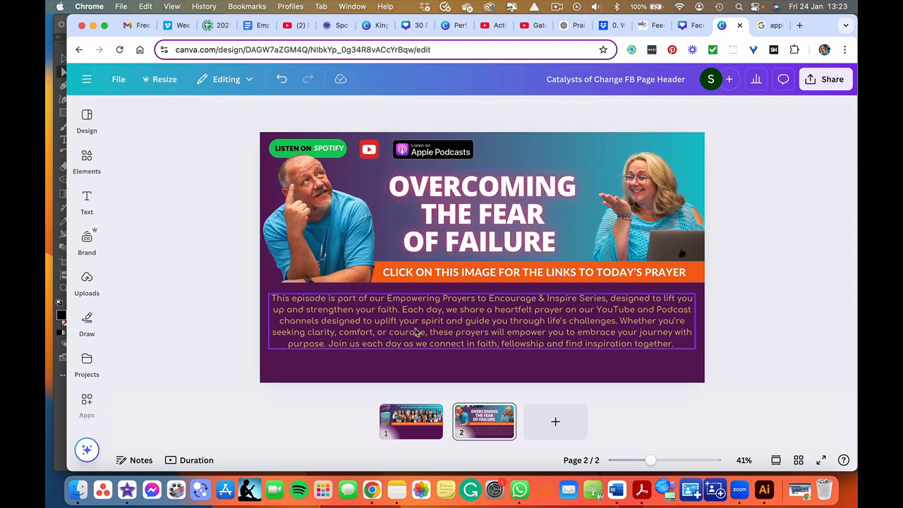
# - Move the Apple Podcasts badge to the top-right corner of the header
pyautogui.click(442, 147)
pyautogui.moveTo(442, 147); pyautogui.dragTo(657, 144)
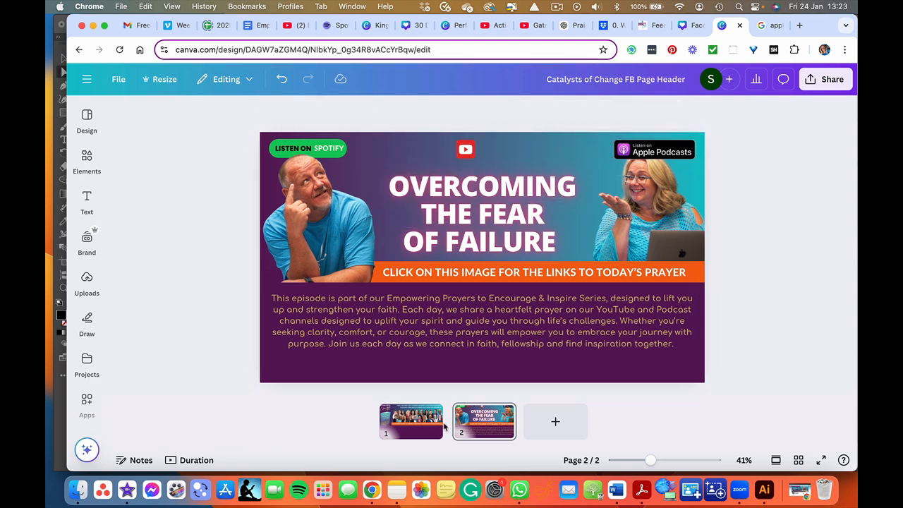
# - Switch to Notes and copy the Spotify podcast link
pyautogui.click(397, 489)
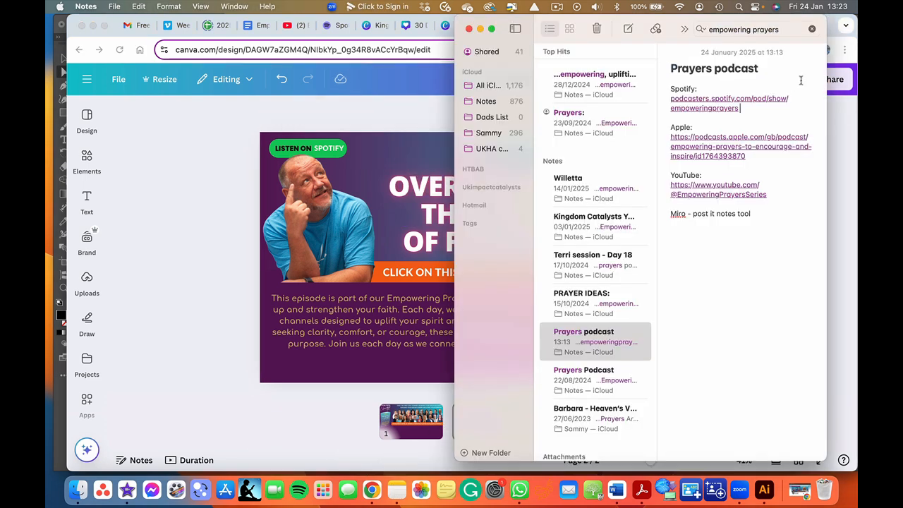
pyautogui.tripleClick(739, 109)
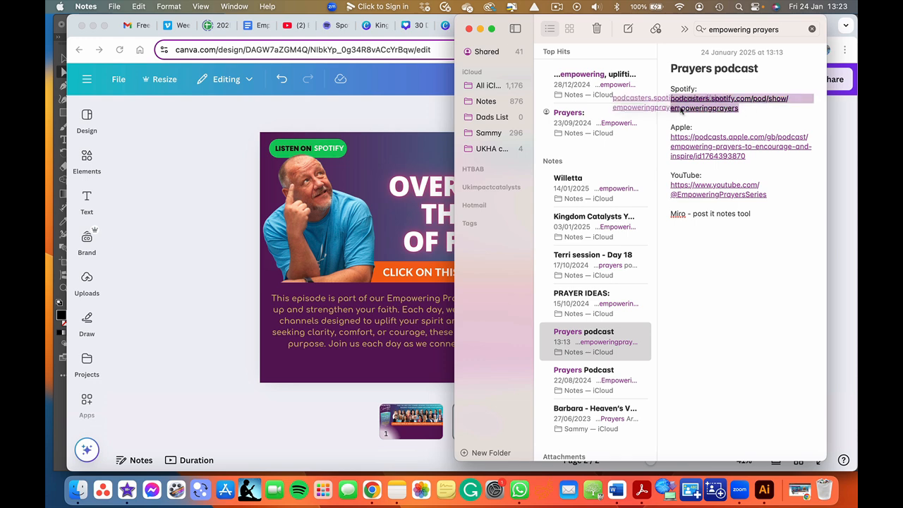
pyautogui.press('super+c')
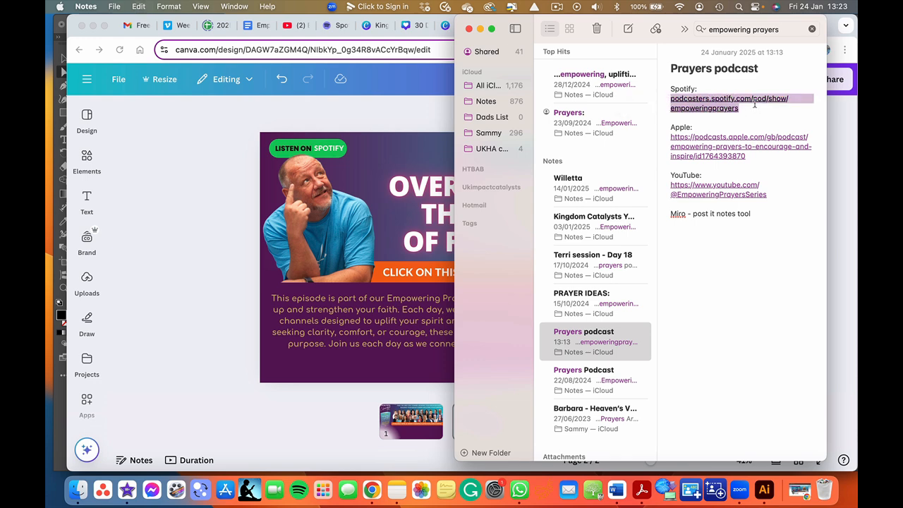
# - Back in Canva, open the QR code app and generate a QR code from the pasted Spotify link
pyautogui.click(240, 225)
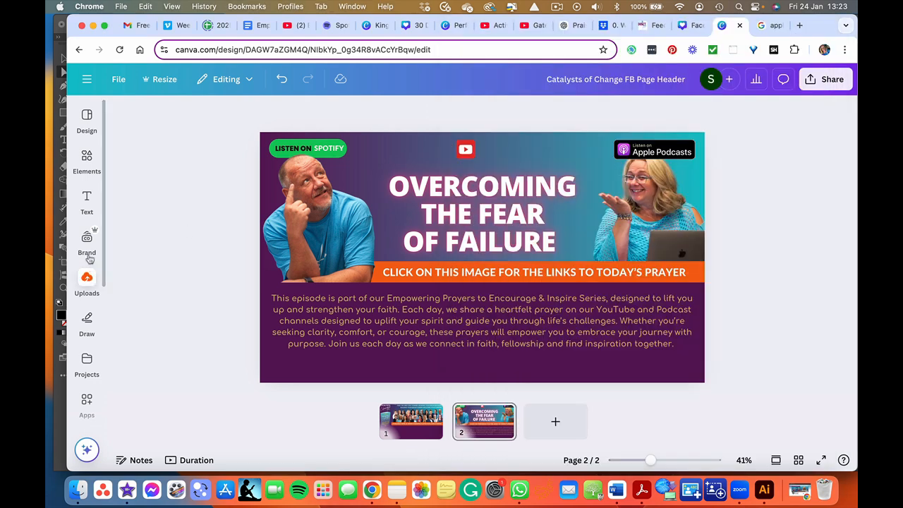
pyautogui.click(86, 200)
pyautogui.scroll(-4, 91, 295)
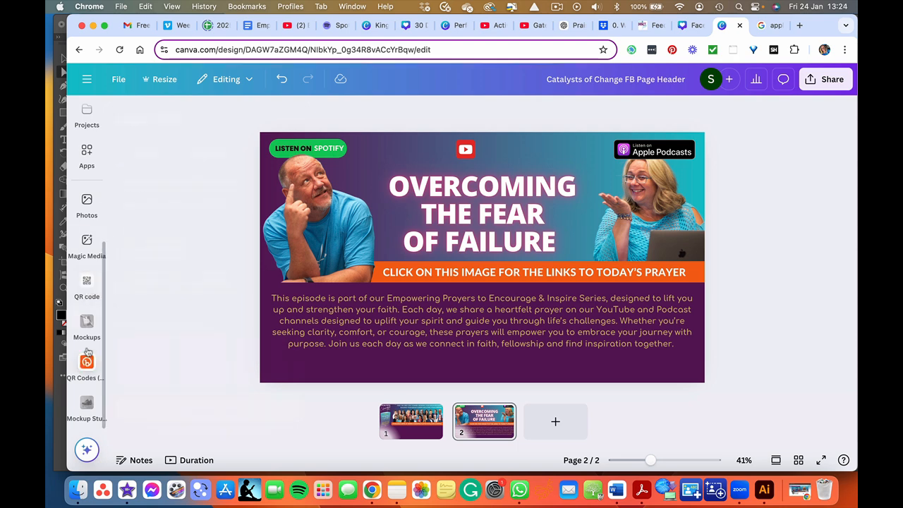
pyautogui.click(87, 282)
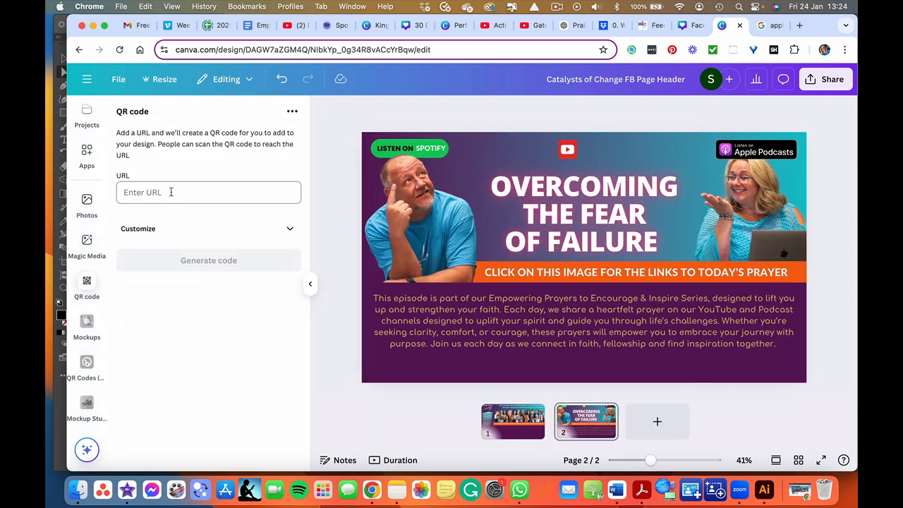
pyautogui.click(142, 190)
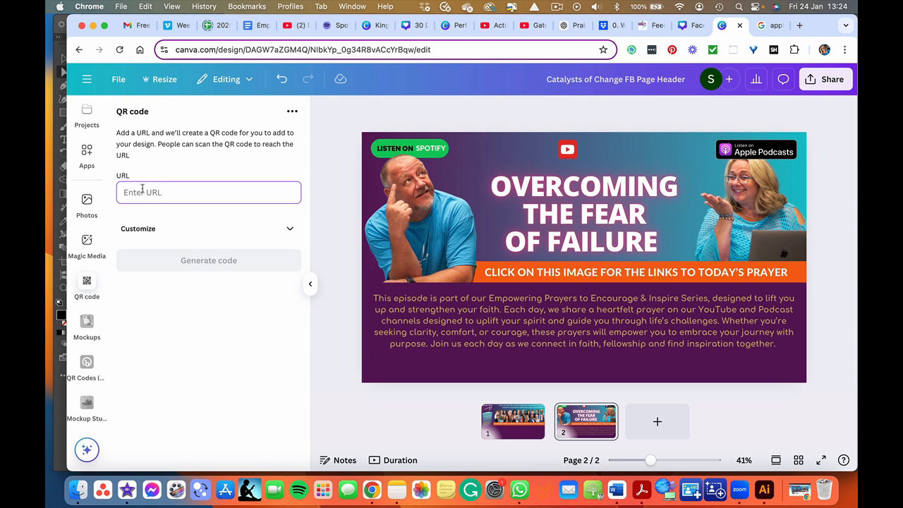
pyautogui.press('super+v')
pyautogui.click(195, 264)
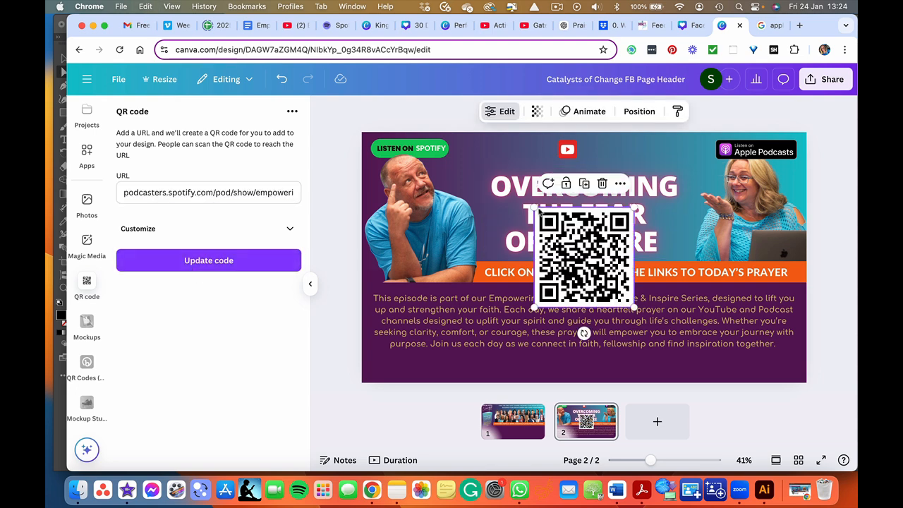
# - Shrink the Spotify QR code and place it right beside the Listen on Spotify badge
pyautogui.moveTo(533, 206); pyautogui.dragTo(466, 148)
pyautogui.click(424, 121)
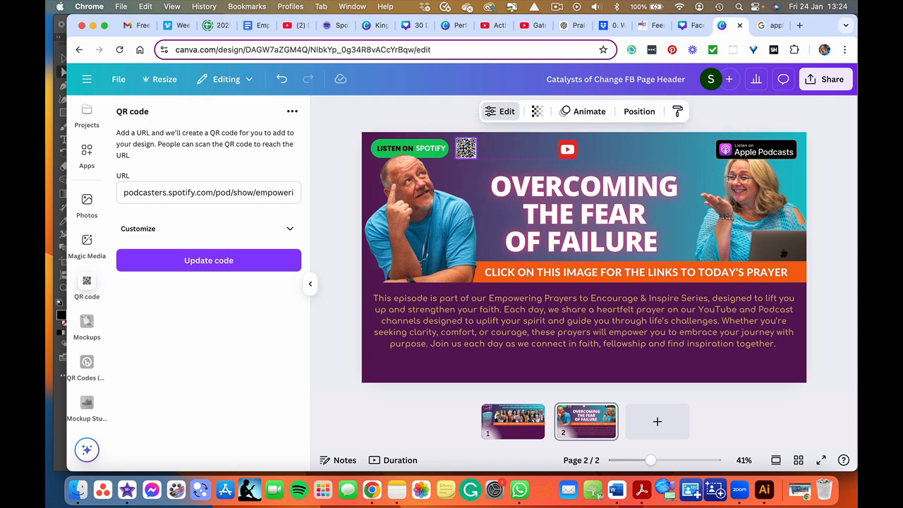
pyautogui.press('Left')
pyautogui.press('Left')
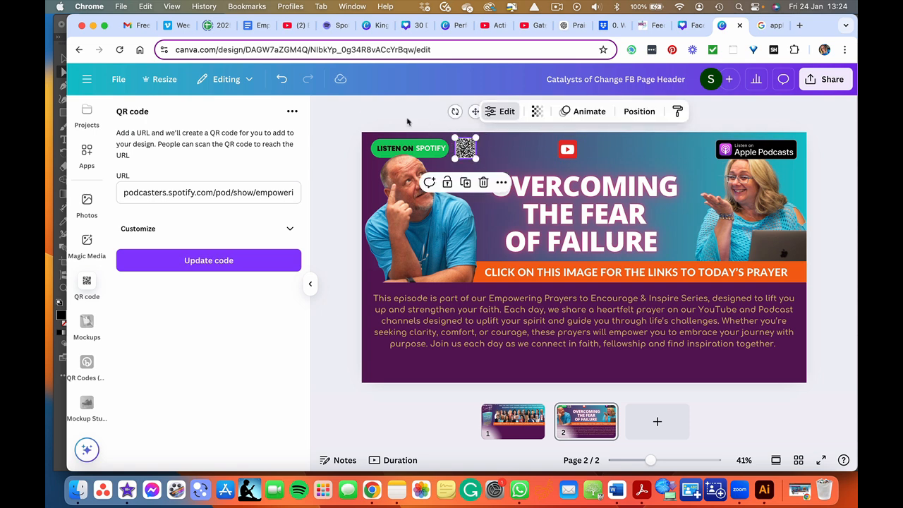
pyautogui.press('Escape')
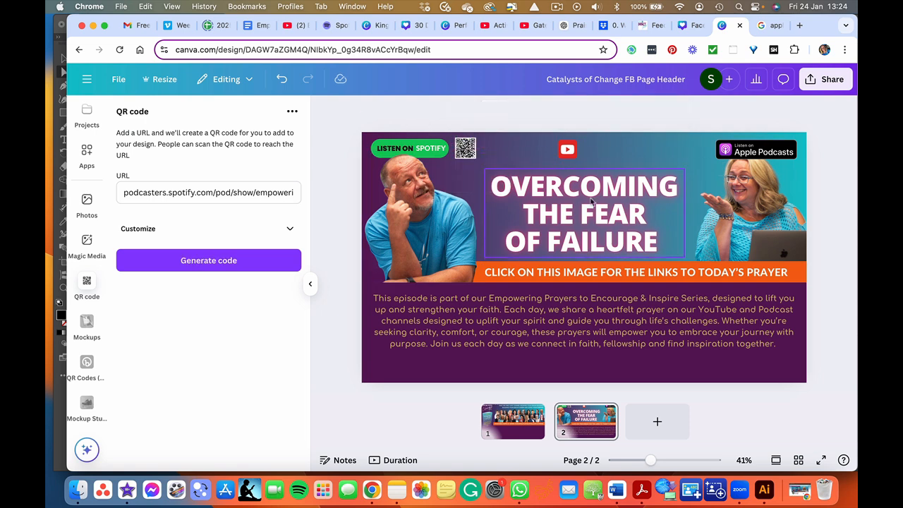
# - Switch to Notes and copy the Apple Podcasts link
pyautogui.click(396, 489)
pyautogui.moveTo(749, 155); pyautogui.dragTo(663, 139)
pyautogui.press('super+c')
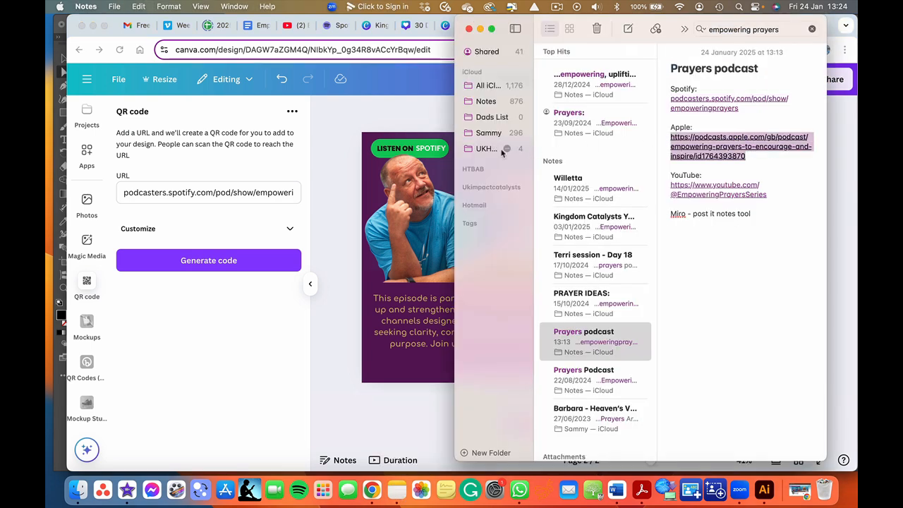
# - Replace the QR code URL with the Apple Podcasts link and generate a new code
pyautogui.click(258, 163)
pyautogui.tripleClick(254, 183)
pyautogui.press('BackSpace')
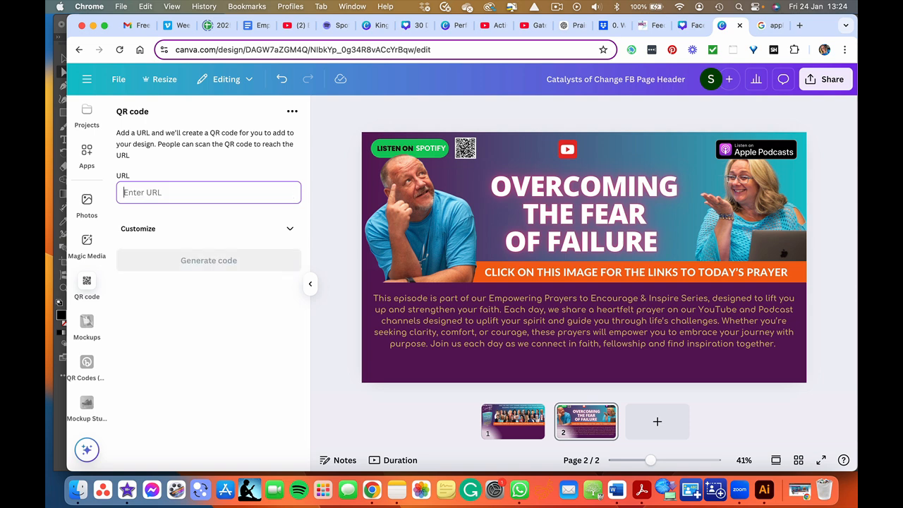
pyautogui.press('super+v')
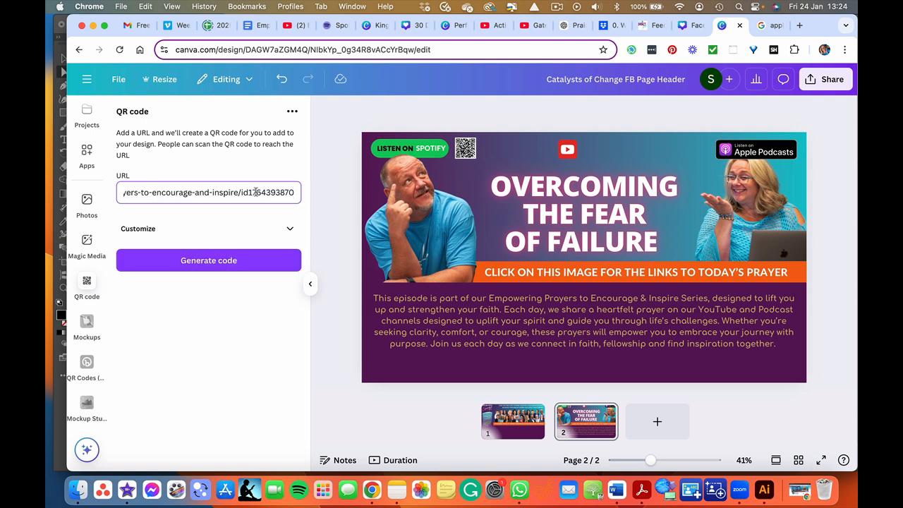
pyautogui.click(221, 260)
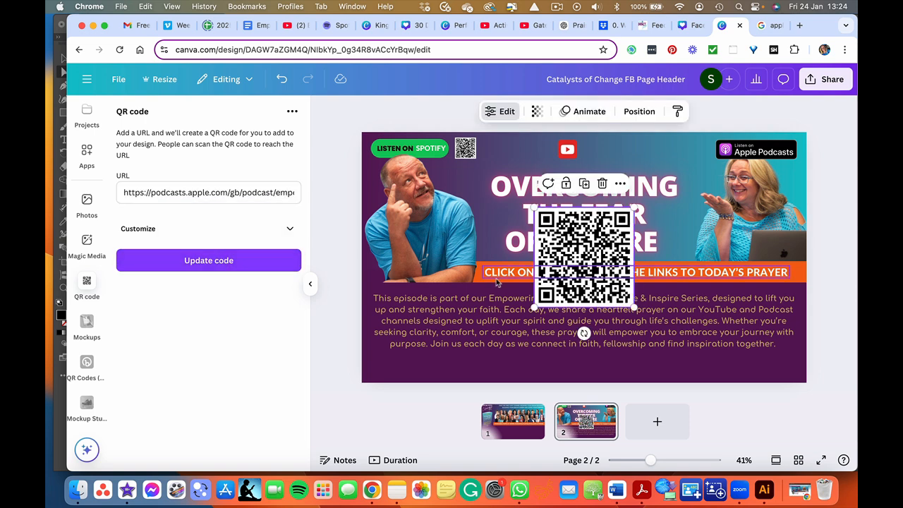
# - Shrink the Apple QR code and place it beside the Apple Podcasts badge in the top-right corner
pyautogui.moveTo(534, 306); pyautogui.dragTo(506, 160)
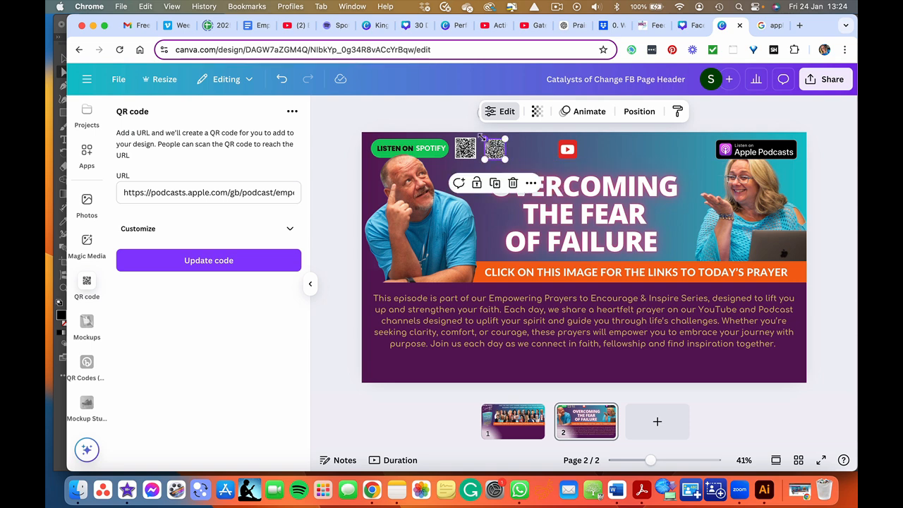
pyautogui.moveTo(495, 148); pyautogui.dragTo(719, 149)
pyautogui.click(343, 248)
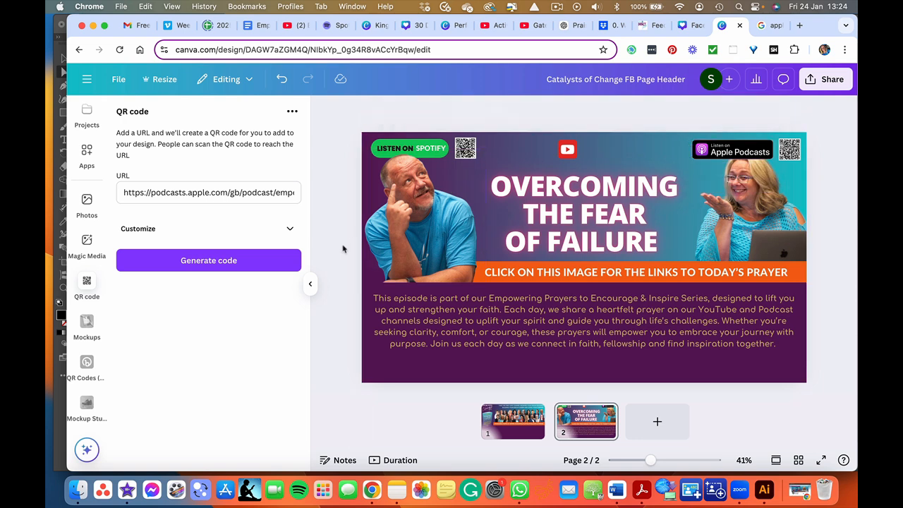
# - Copy the YouTube channel link from Notes and generate a QR code from it
pyautogui.click(397, 488)
pyautogui.moveTo(771, 194); pyautogui.dragTo(664, 187)
pyautogui.click(273, 188)
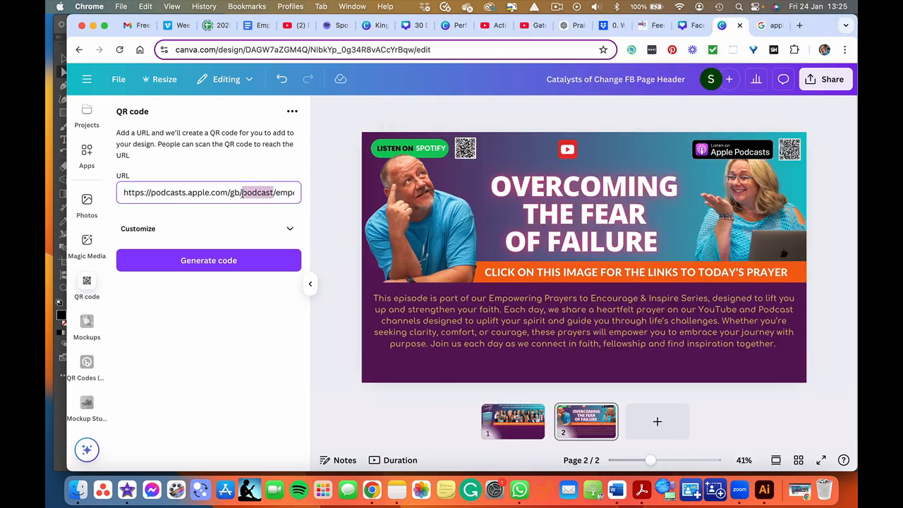
pyautogui.press('cmd+a')
pyautogui.press('cmd+v')
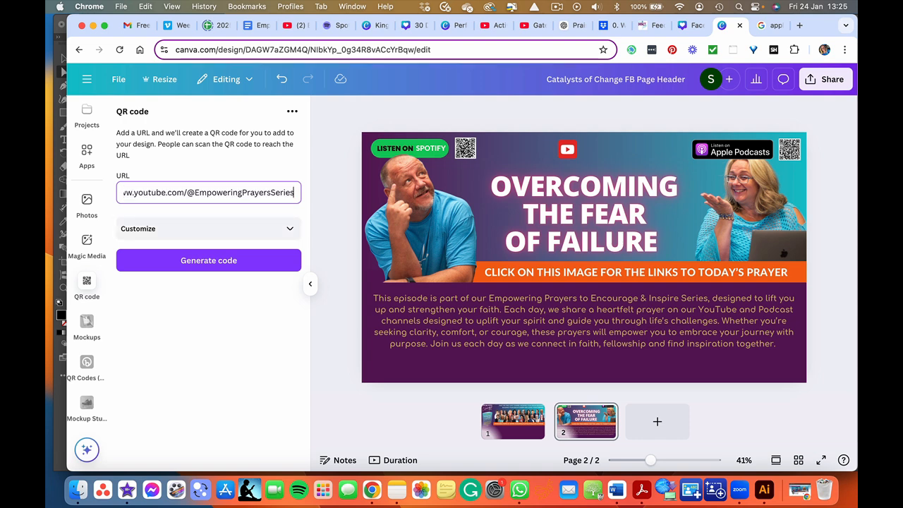
pyautogui.click(227, 260)
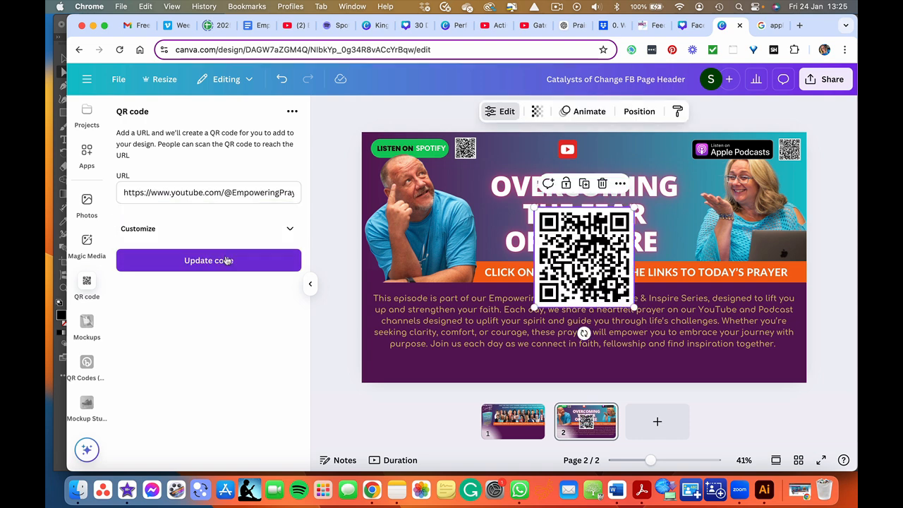
# - Shrink the YouTube QR code and place it beside the YouTube icon at the top
pyautogui.click(310, 283)
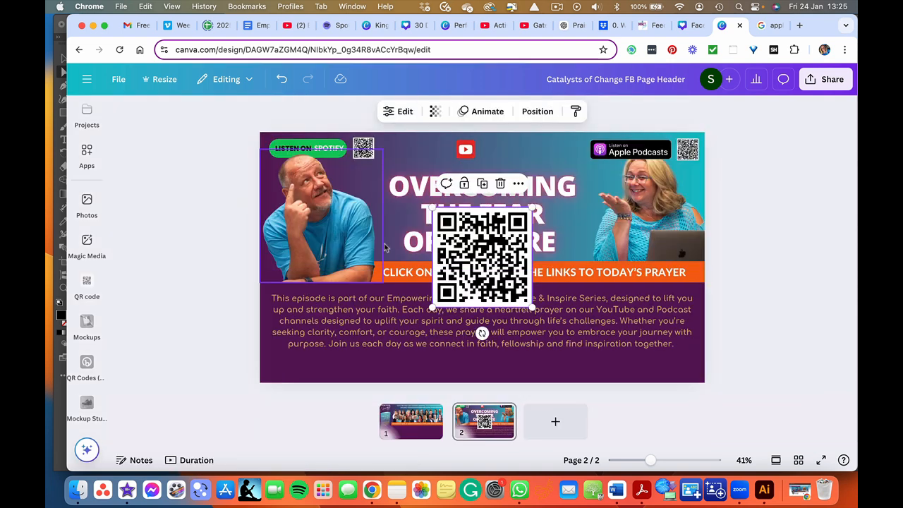
pyautogui.moveTo(433, 306); pyautogui.dragTo(492, 149)
pyautogui.click(213, 199)
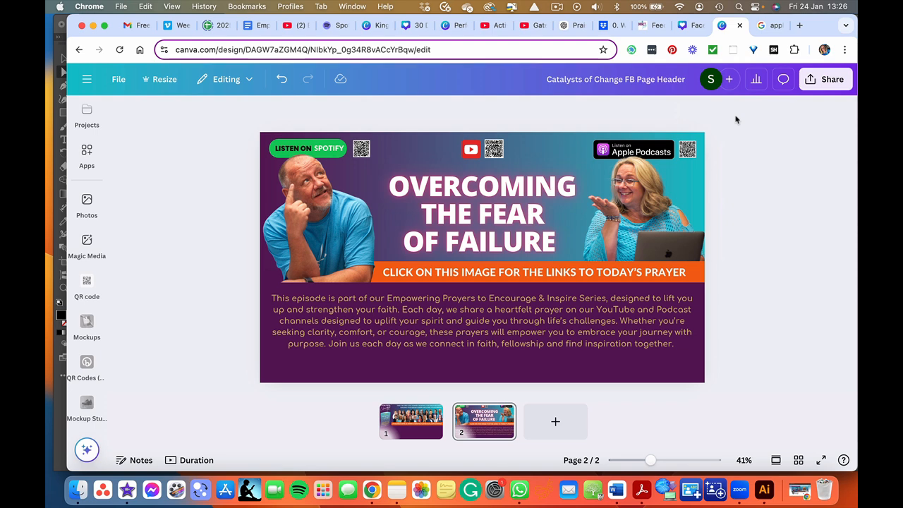
# - Change the orange banner text to "SCAN THE QR CODES OR CLICK ON THIS IMAGE FOR THE LINKS TO TODAY'S PRAYER"
pyautogui.click(383, 272)
pyautogui.click(383, 271)
pyautogui.write('SCAN THE ')
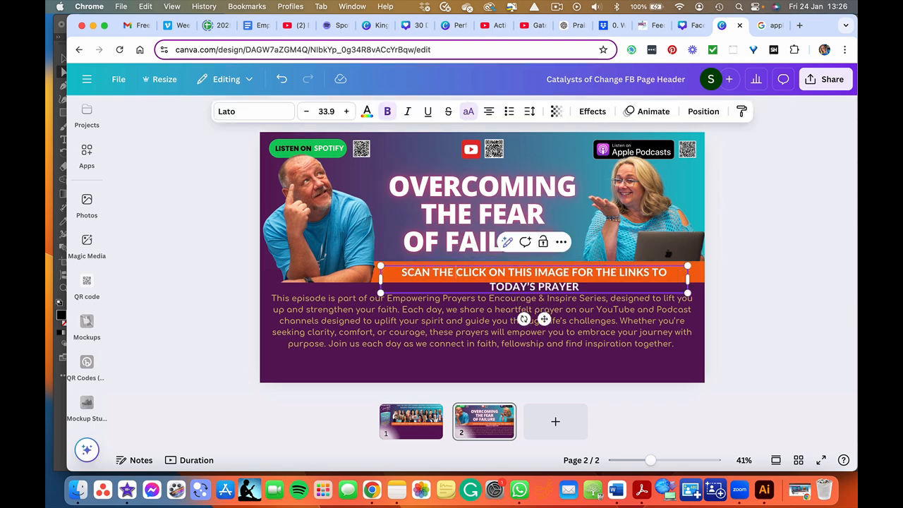
pyautogui.write('QR COD')
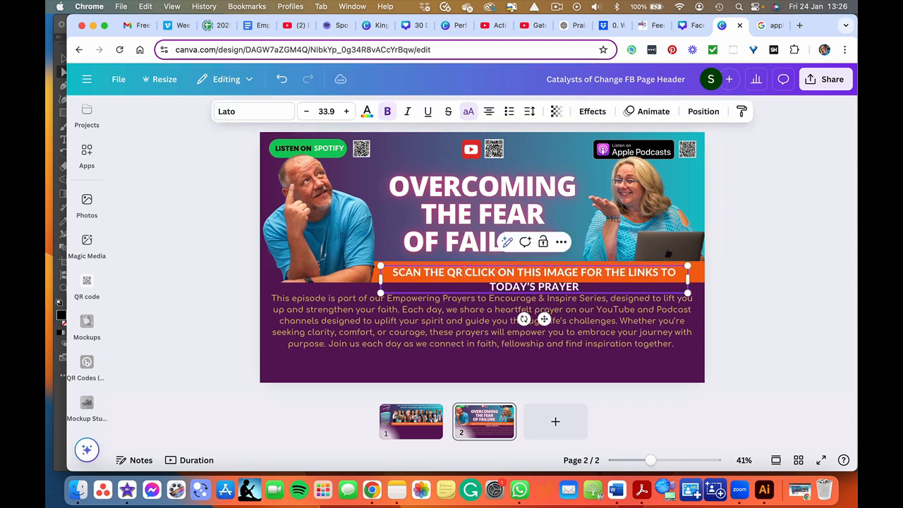
pyautogui.write('ES OR')
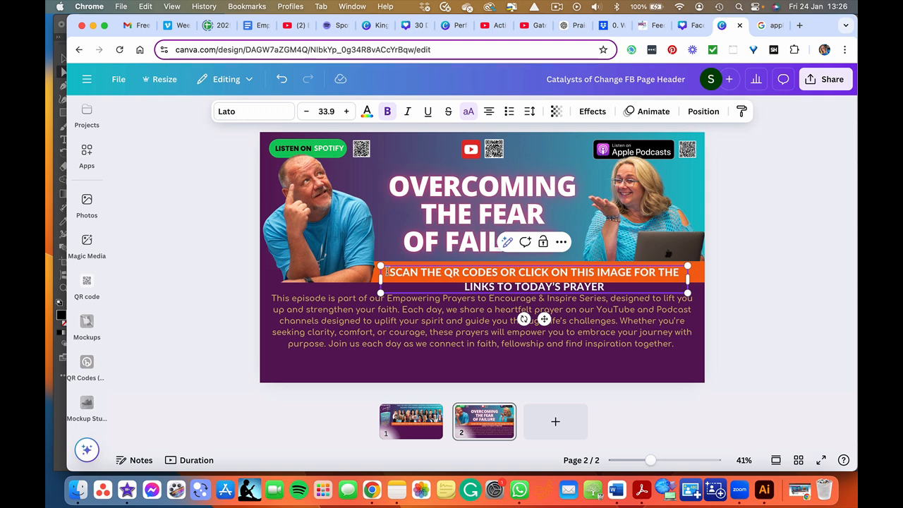
# - Reduce the banner text's font size to 24.9 and widen its text box slightly
pyautogui.press('super+a')
pyautogui.click(306, 111)
pyautogui.click(307, 111)
pyautogui.click(307, 111)
pyautogui.click(306, 112)
pyautogui.click(306, 112)
pyautogui.click(306, 112)
pyautogui.click(307, 111)
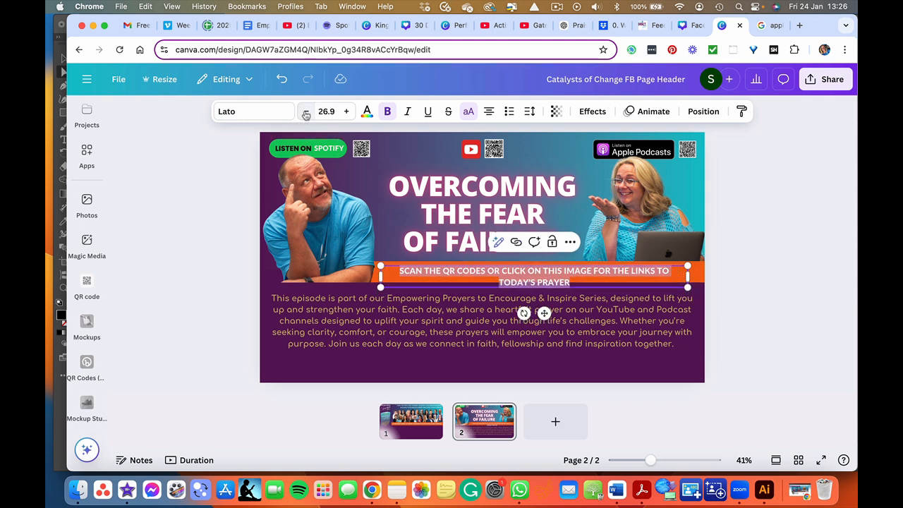
pyautogui.click(306, 111)
pyautogui.click(306, 111)
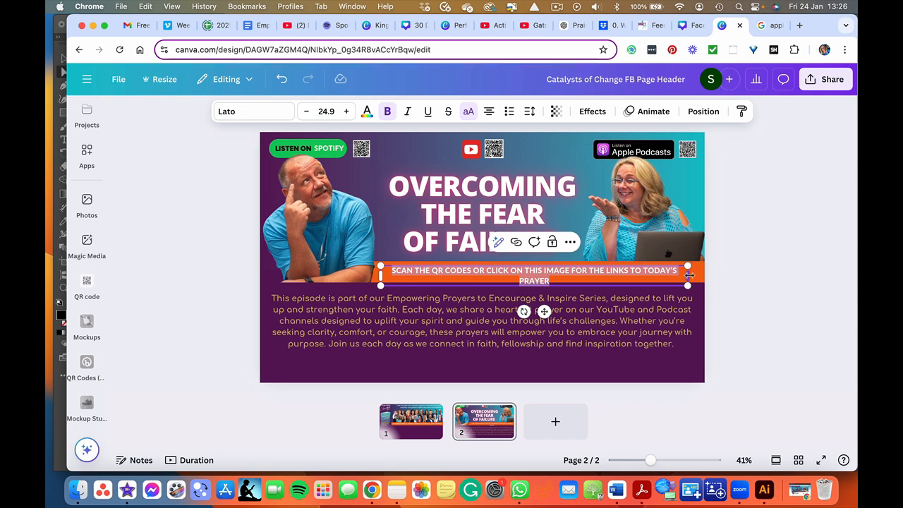
pyautogui.moveTo(689, 275); pyautogui.dragTo(695, 275)
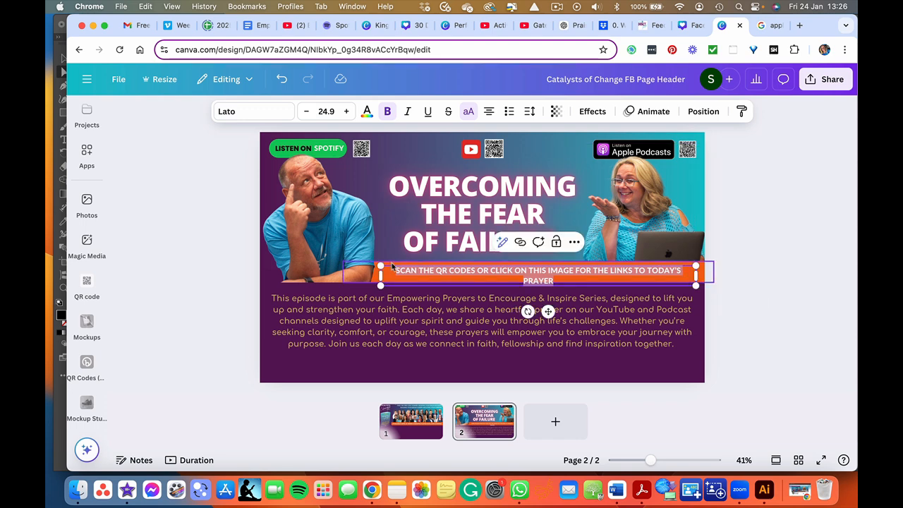
# - Select the banner text together with the orange bar and bring the selection forward
pyautogui.click(393, 264)
pyautogui.keyDown('shift'); pyautogui.click(393, 269); pyautogui.keyUp('shift')
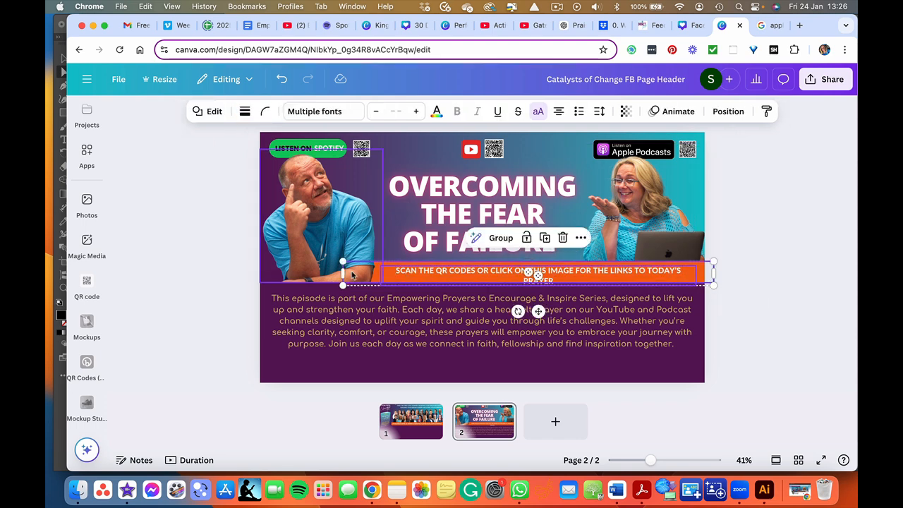
pyautogui.click(728, 111)
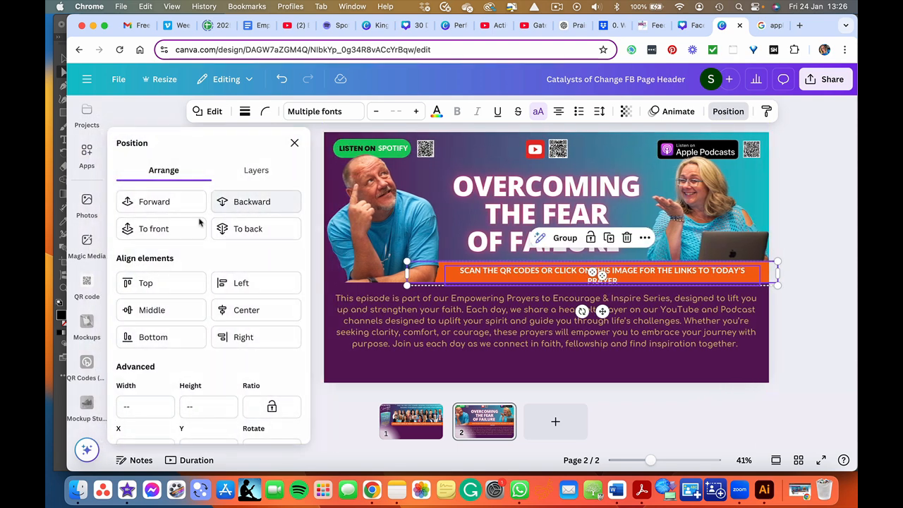
pyautogui.click(167, 204)
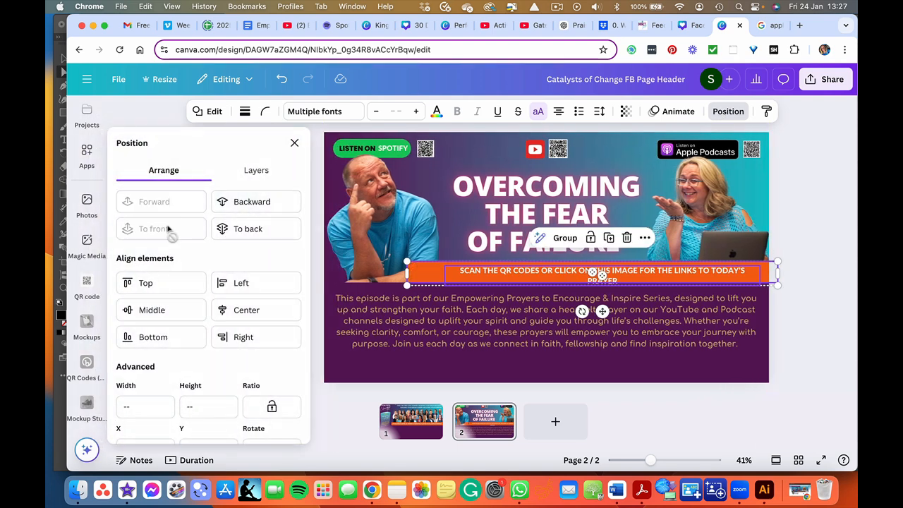
pyautogui.click(294, 143)
# - Stretch the orange bar and resize the text box so the banner text fits on one line across the header
pyautogui.moveTo(344, 261); pyautogui.dragTo(247, 272)
pyautogui.click(232, 272)
pyautogui.click(356, 268)
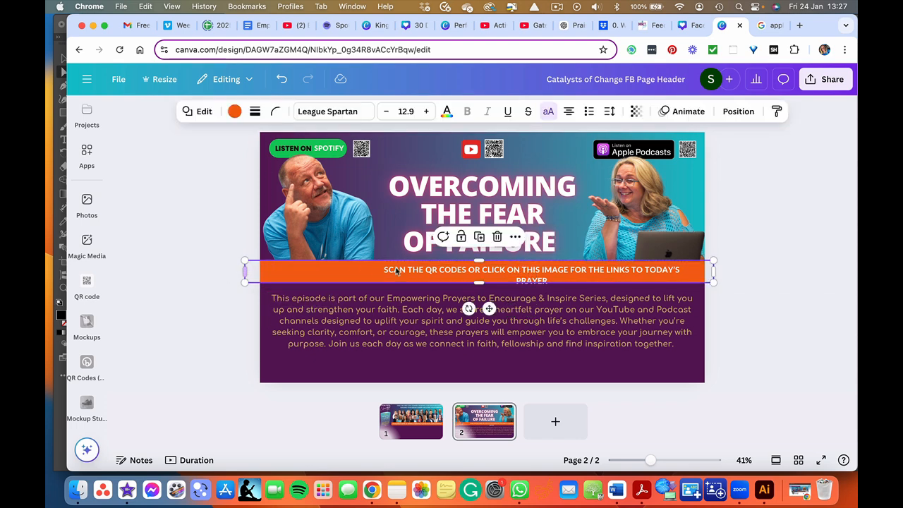
pyautogui.click(407, 275)
pyautogui.moveTo(367, 276)
pyautogui.mouseDown()
pyautogui.moveTo(347, 272)
pyautogui.moveTo(354, 273)
pyautogui.mouseUp()
pyautogui.moveTo(695, 276); pyautogui.dragTo(667, 275)
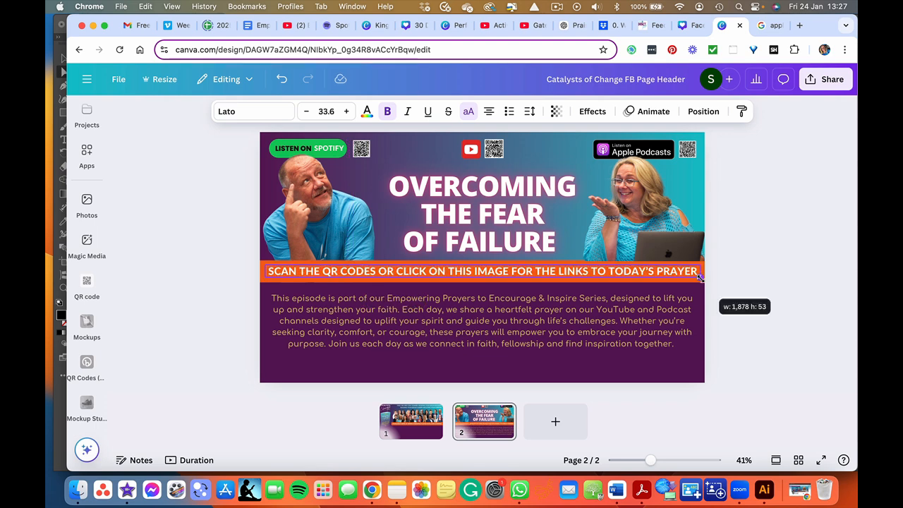
pyautogui.click(754, 264)
pyautogui.click(667, 273)
pyautogui.click(214, 245)
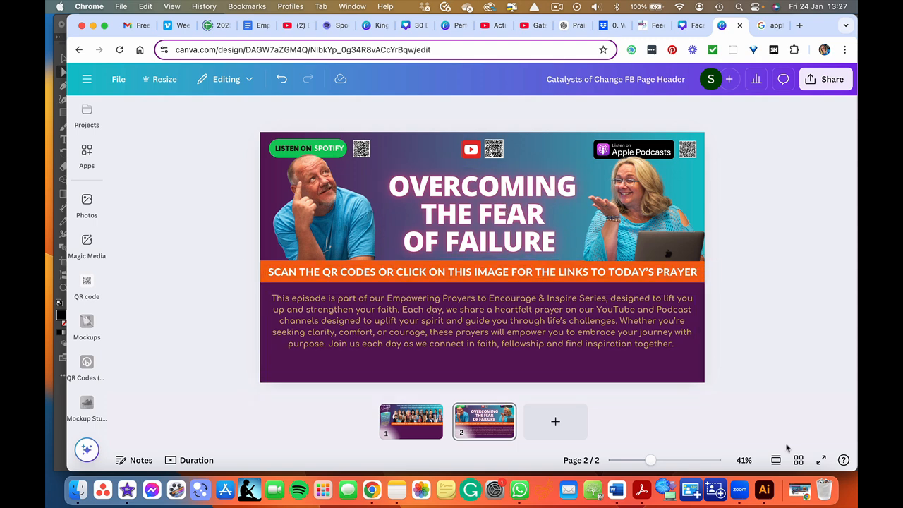
# - Download page 2 of the design as a PNG
pyautogui.click(800, 490)
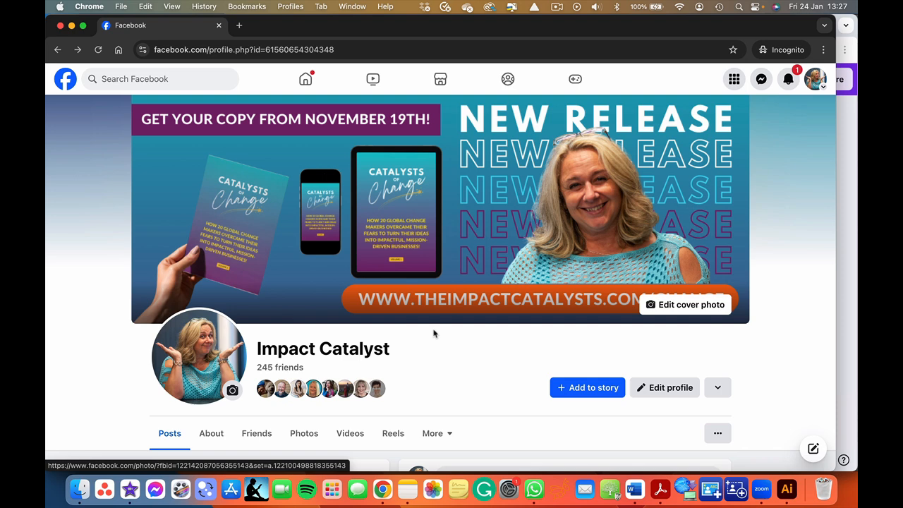
pyautogui.click(71, 25)
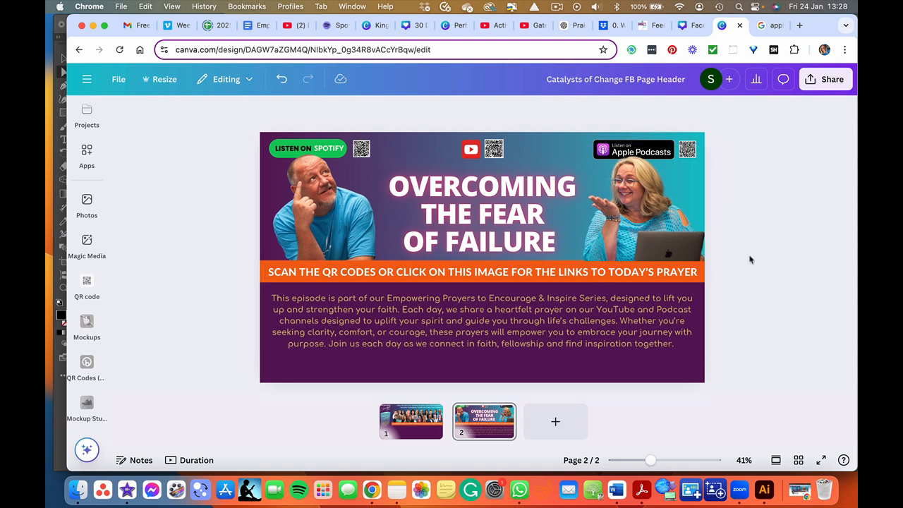
pyautogui.click(825, 79)
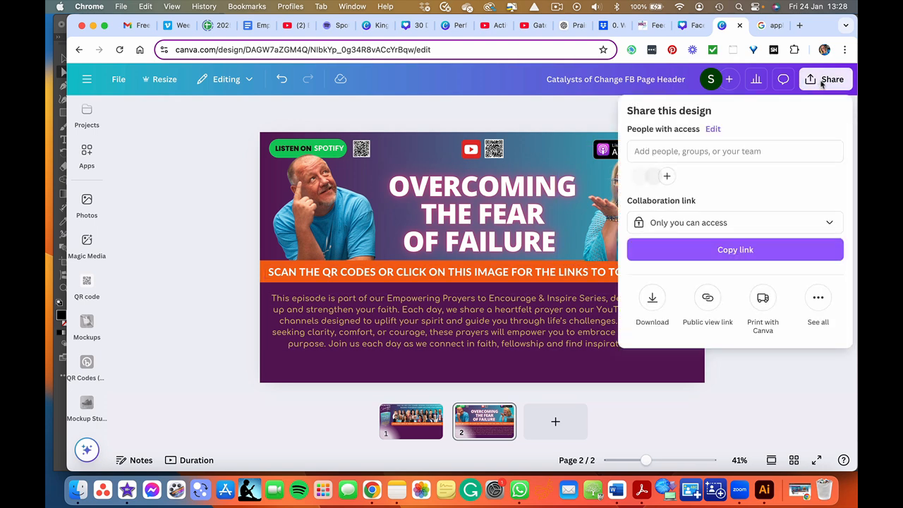
pyautogui.click(651, 306)
pyautogui.click(705, 315)
pyautogui.click(711, 207)
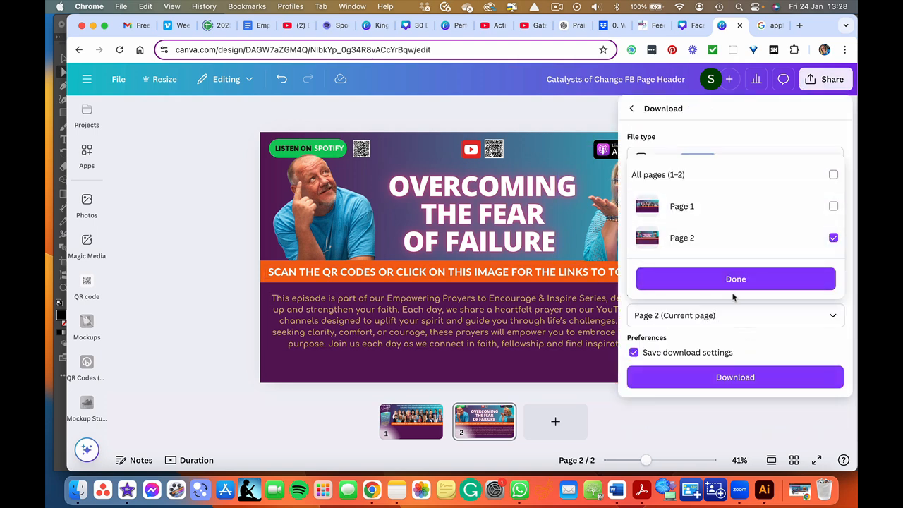
pyautogui.click(734, 285)
pyautogui.click(717, 380)
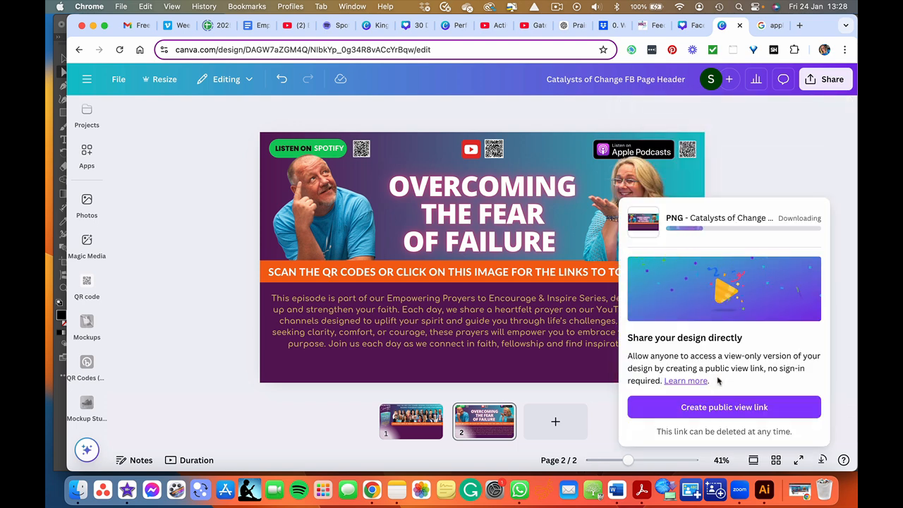
# - Upload Prayers FB Header.png as the Facebook profile cover photo, reposition it to show the top, and save
pyautogui.click(799, 498)
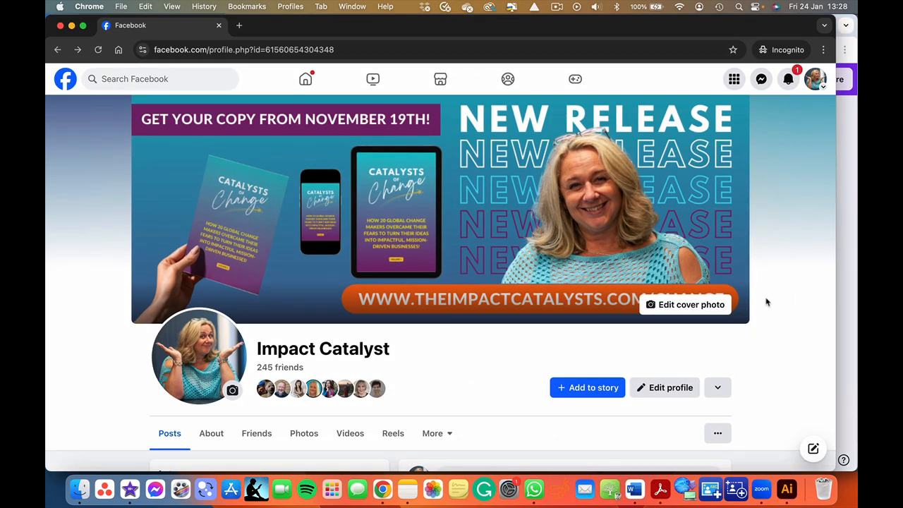
pyautogui.click(688, 304)
pyautogui.click(797, 277)
pyautogui.click(78, 488)
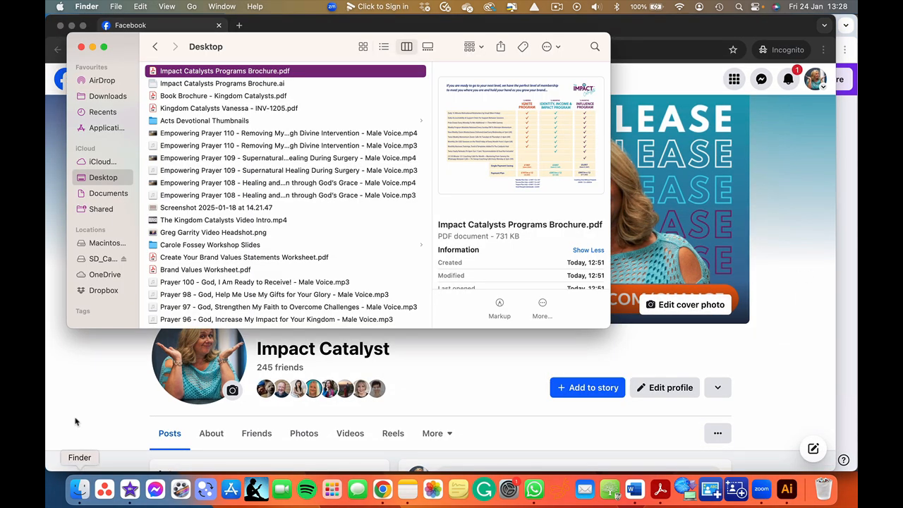
pyautogui.click(687, 286)
pyautogui.click(681, 309)
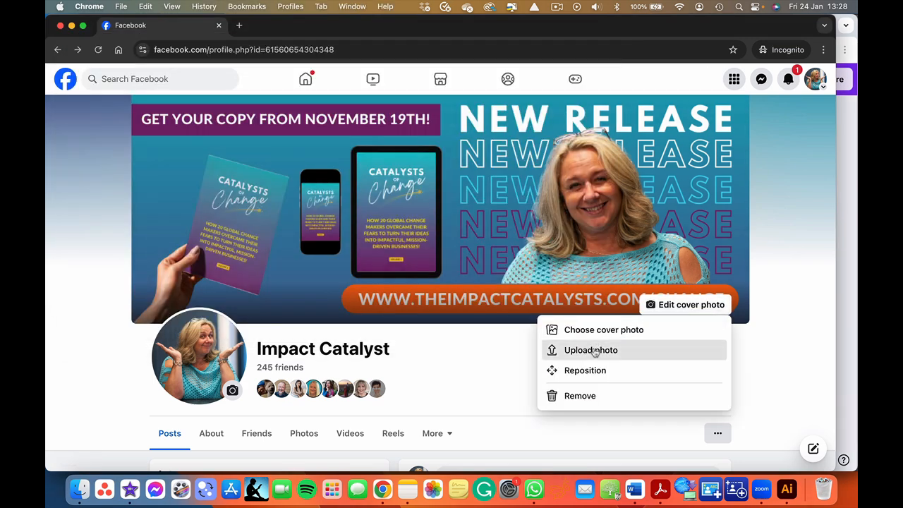
pyautogui.click(594, 350)
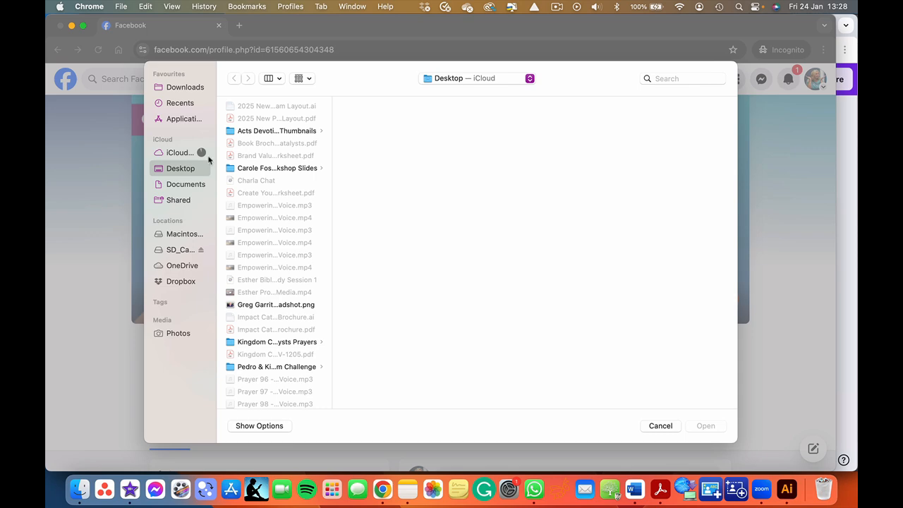
pyautogui.scroll(-5, 265, 284)
pyautogui.scroll(1, 265, 284)
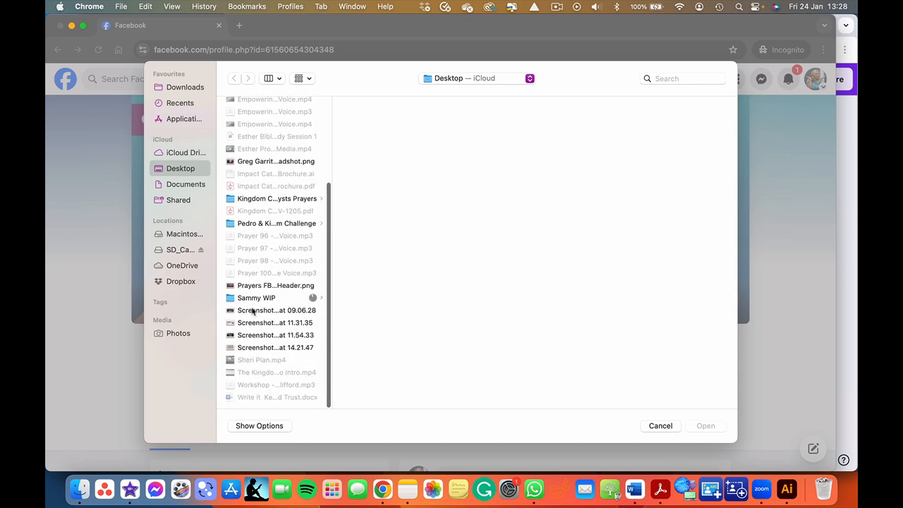
pyautogui.doubleClick(248, 286)
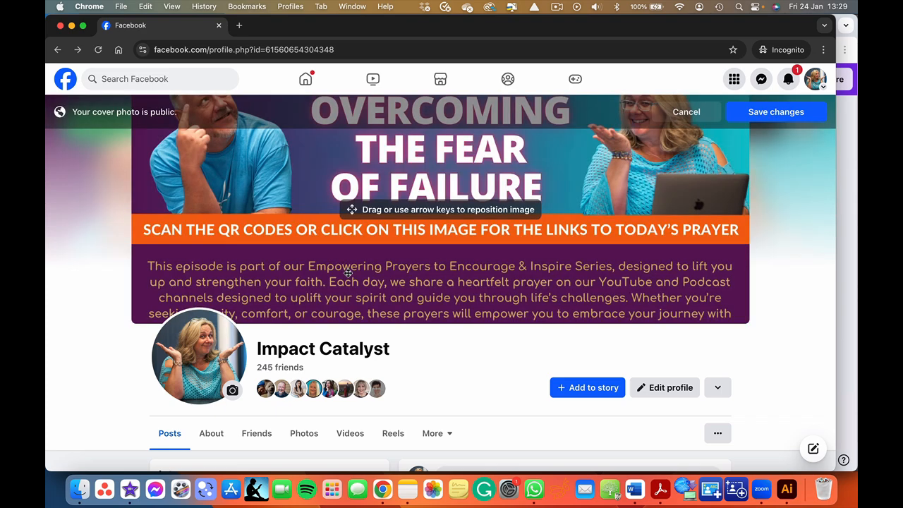
pyautogui.moveTo(390, 251); pyautogui.dragTo(389, 321)
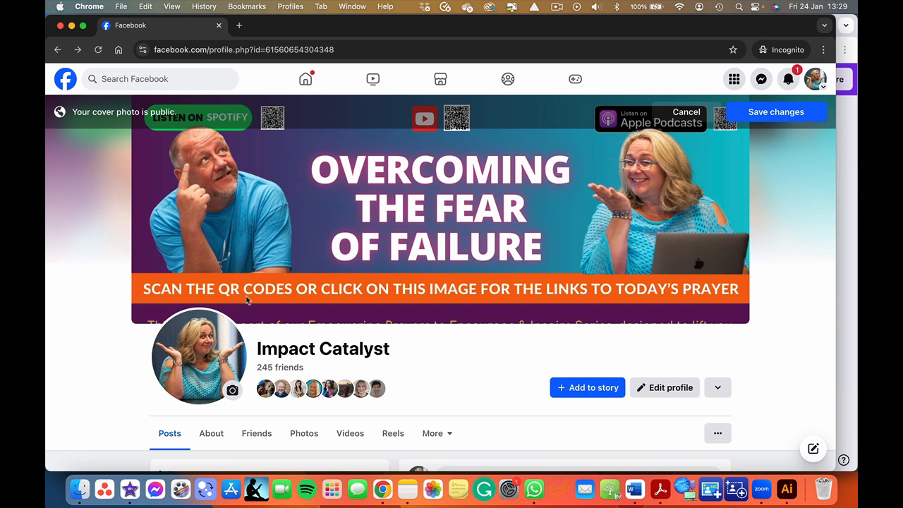
pyautogui.click(773, 115)
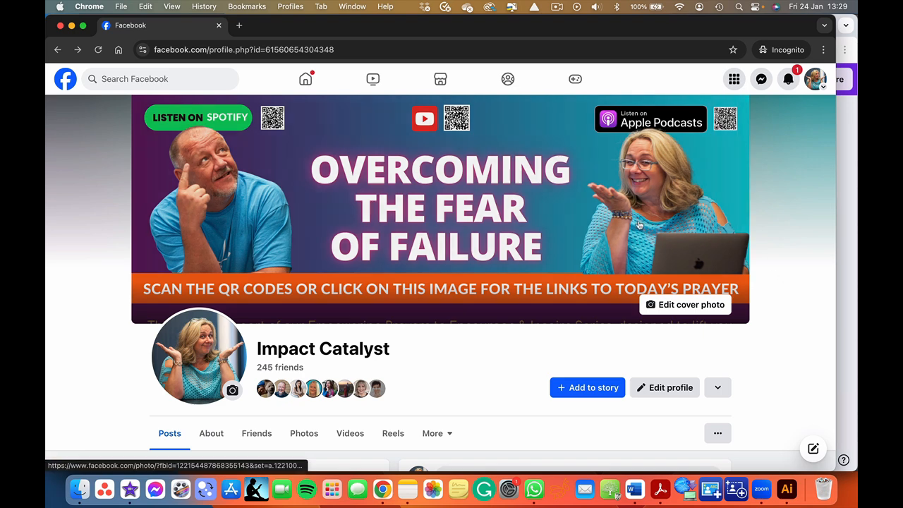
# - Open the new cover photo and paste the Spotify, Apple and YouTube links copied from Notes into its description
pyautogui.click(584, 218)
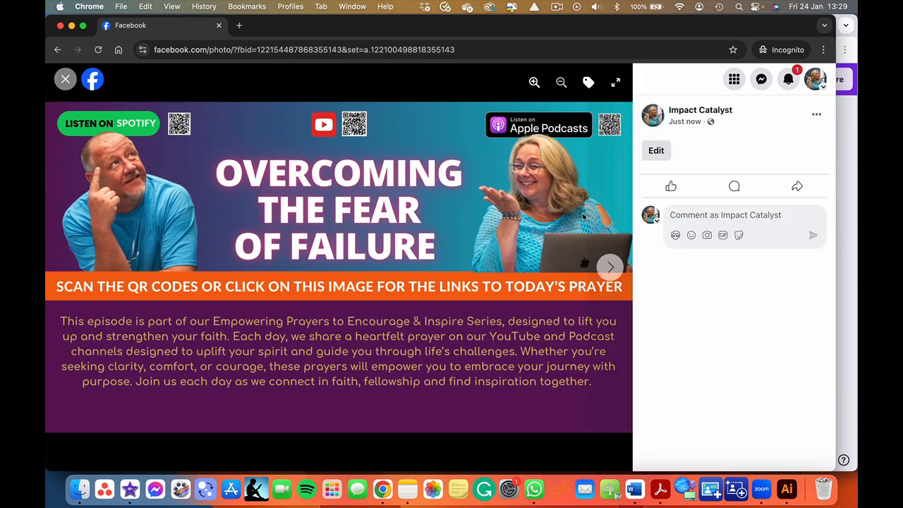
pyautogui.click(656, 151)
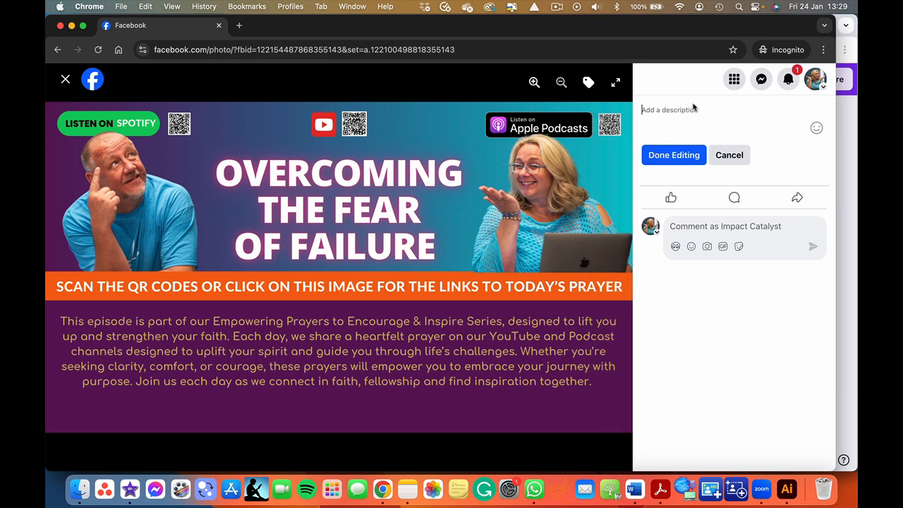
pyautogui.click(414, 494)
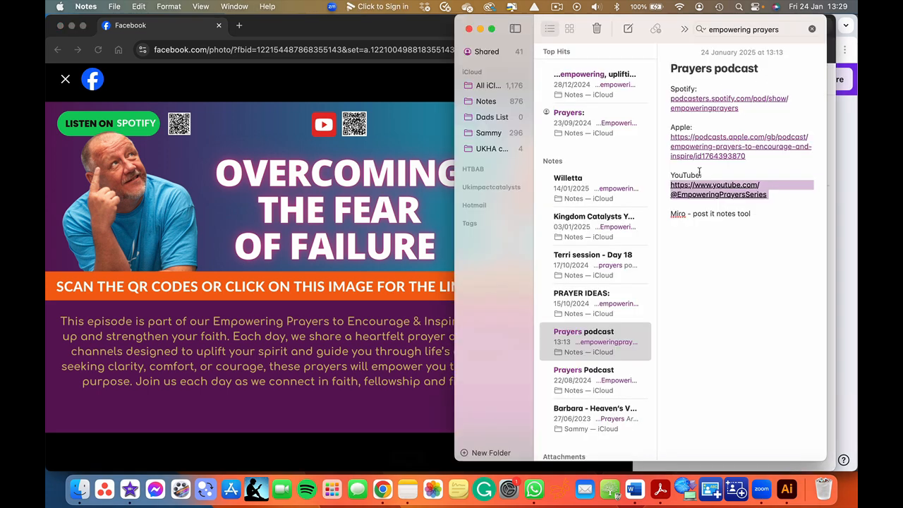
pyautogui.moveTo(768, 199); pyautogui.dragTo(659, 88)
pyautogui.press('super+c')
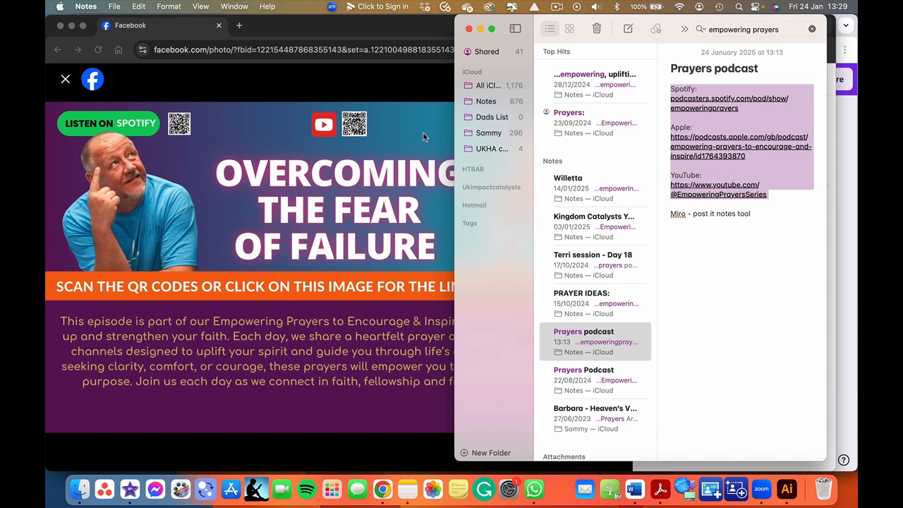
pyautogui.click(423, 133)
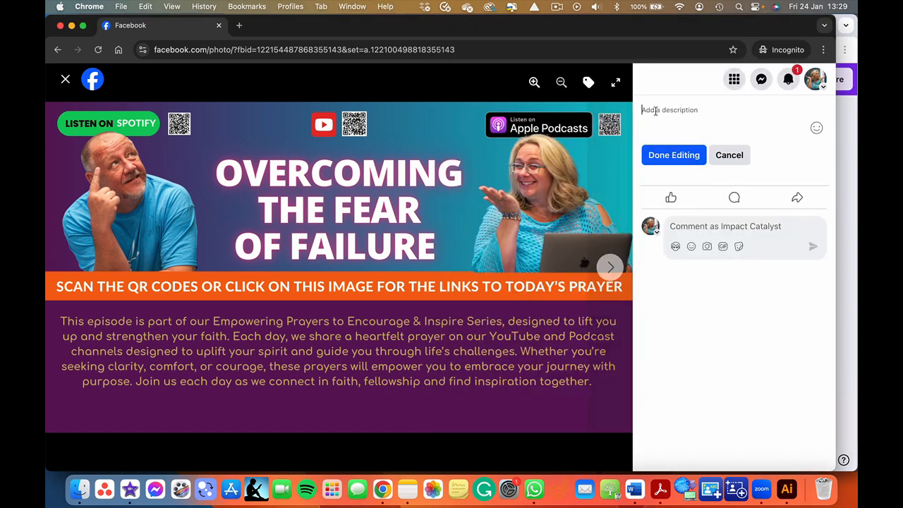
pyautogui.press('super+v')
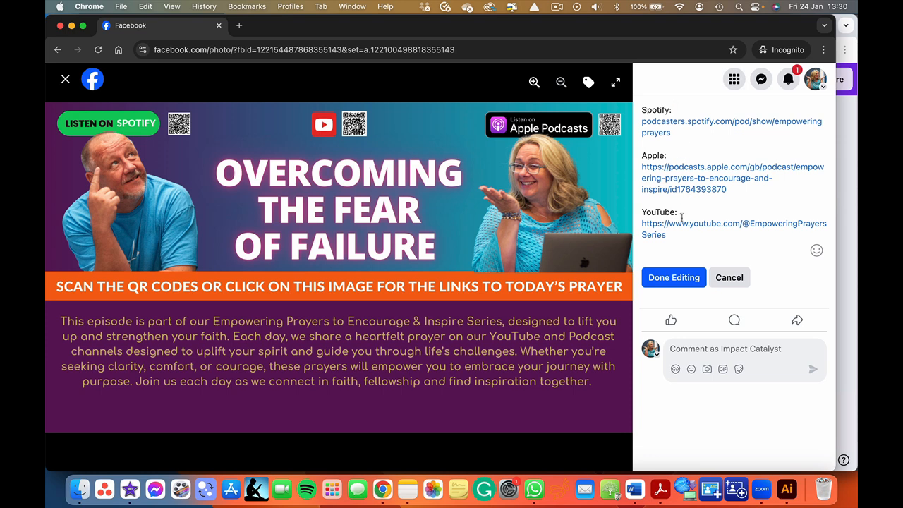
# - Add "Listen to today's prayer and subscribe to the Empowering Prayers Podcast" before the links in the description
pyautogui.click(642, 110)
pyautogui.write('Listen to to')
pyautogui.write("day's prayer ")
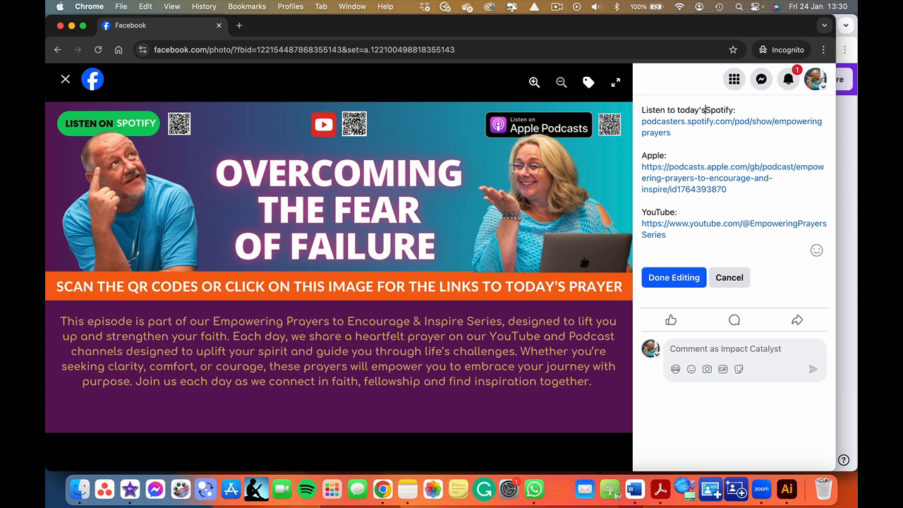
pyautogui.write('and sub')
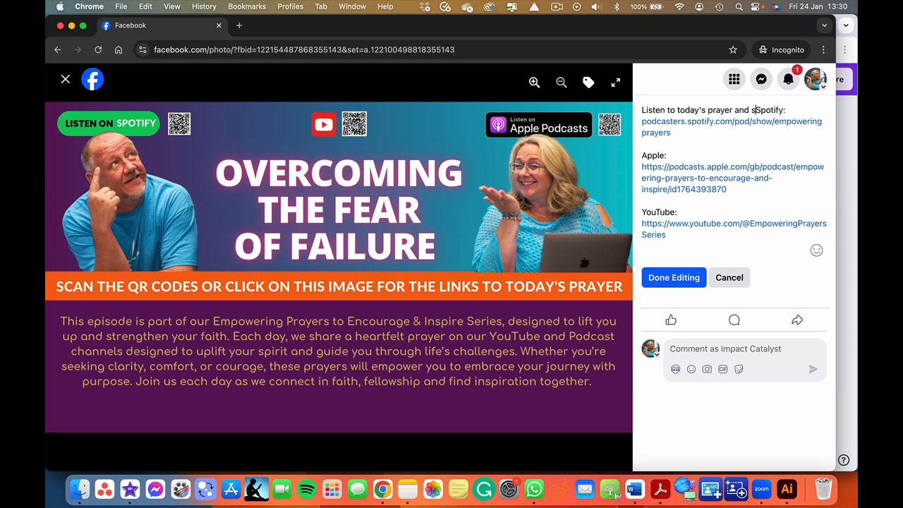
pyautogui.write('scribe to the ')
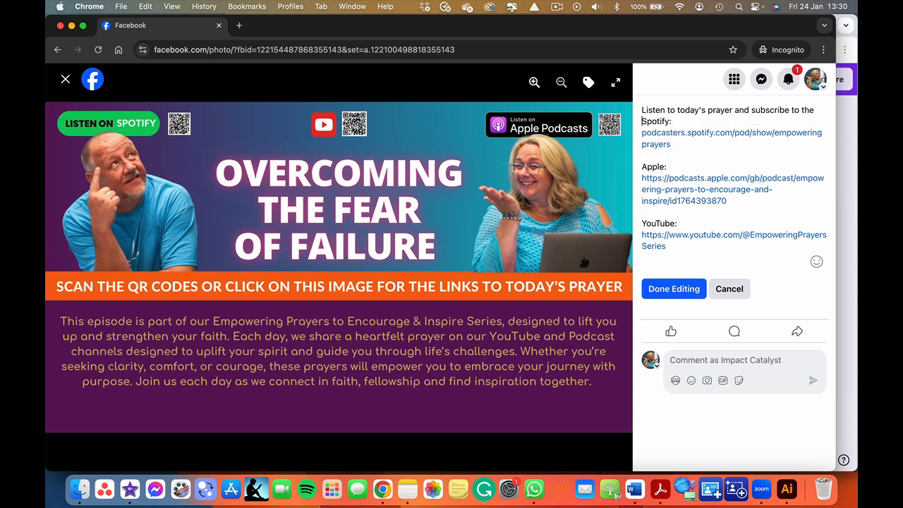
pyautogui.write('Empowering P')
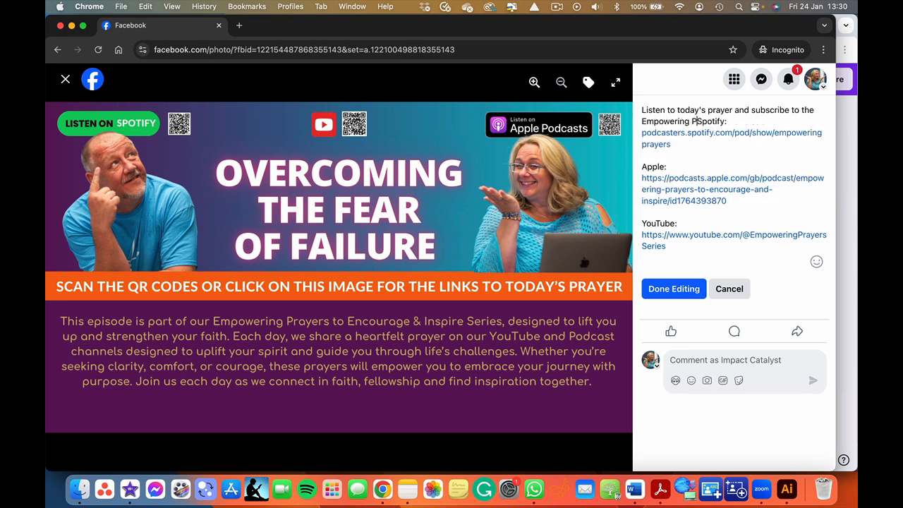
pyautogui.write('rayers Podcast ')
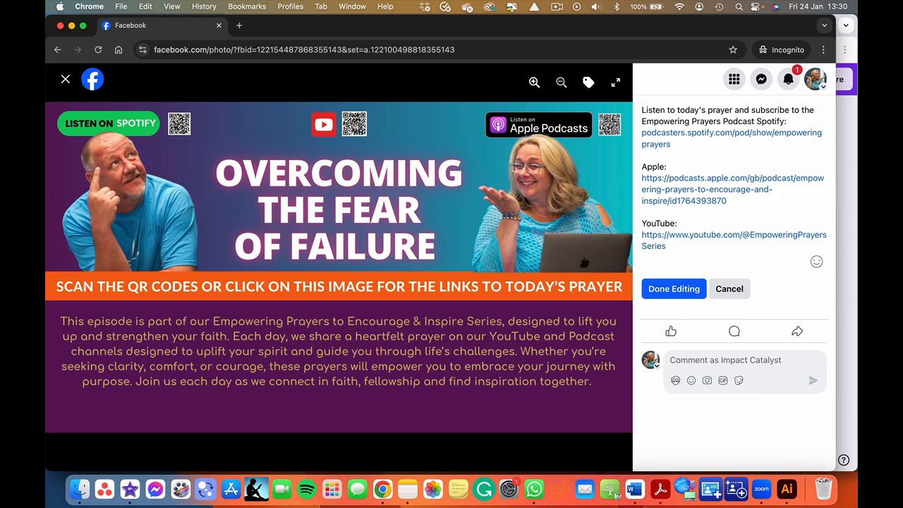
pyautogui.write('at...')
# - Finish the description's opening line with "at...", add a blank line before the Spotify link, and save the edit
pyautogui.press('Return')
pyautogui.press('Return')
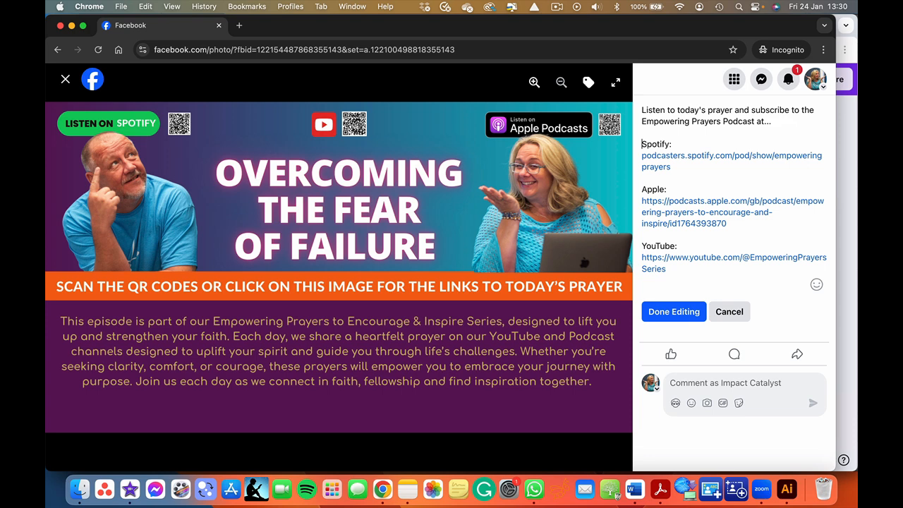
pyautogui.click(666, 315)
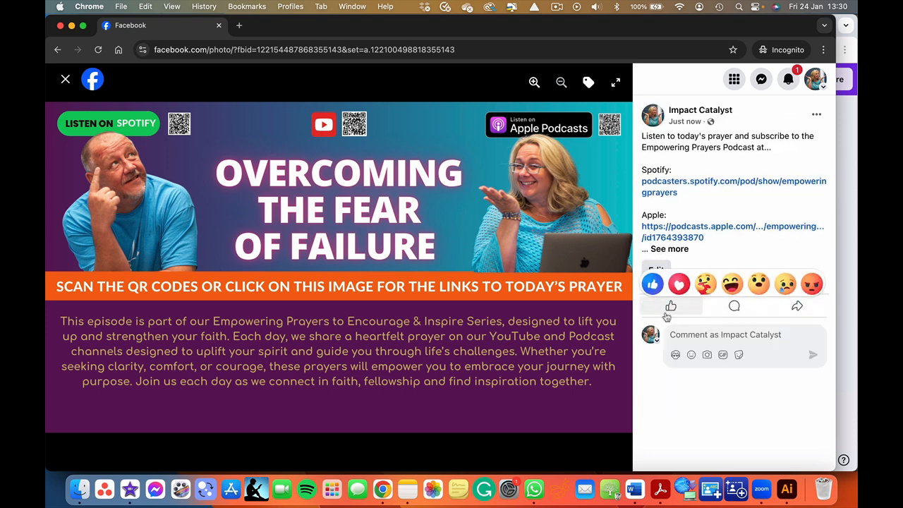
# - Reopen the cover photo from the profile, expand its full description, and test the Spotify link it contains
pyautogui.click(65, 79)
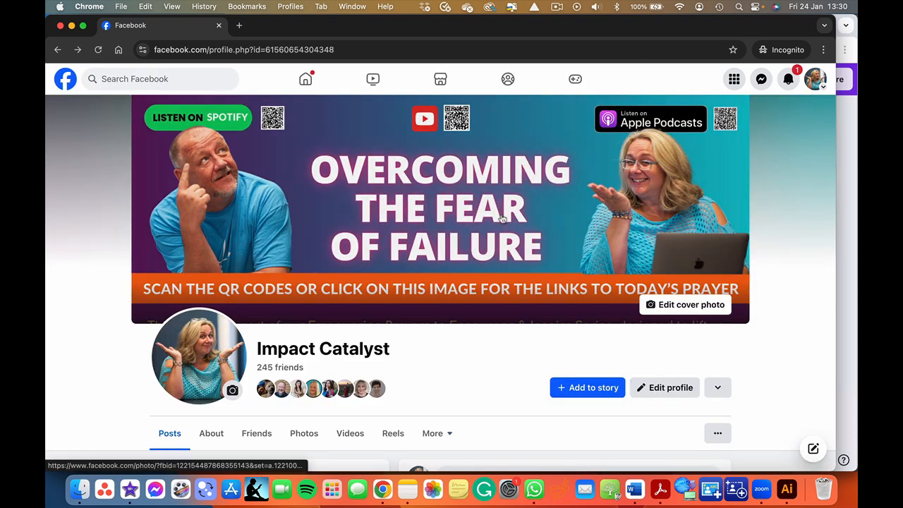
pyautogui.click(472, 221)
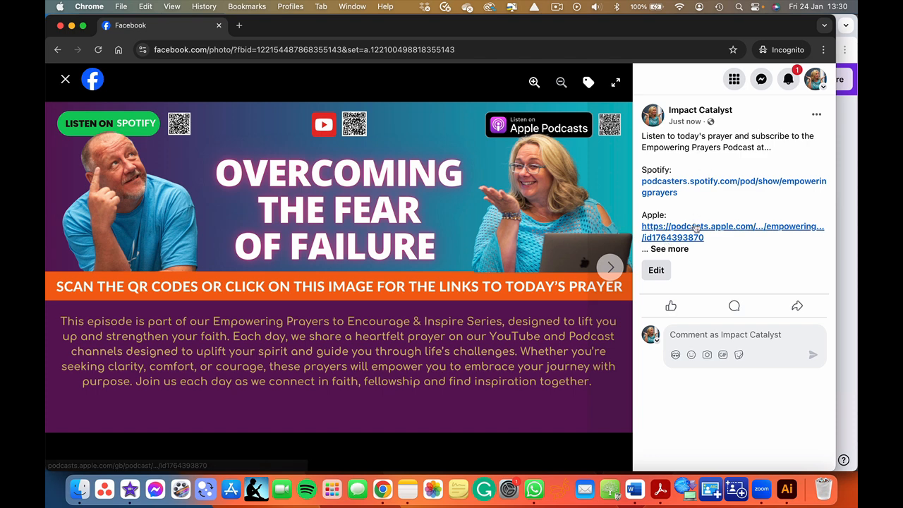
pyautogui.click(670, 245)
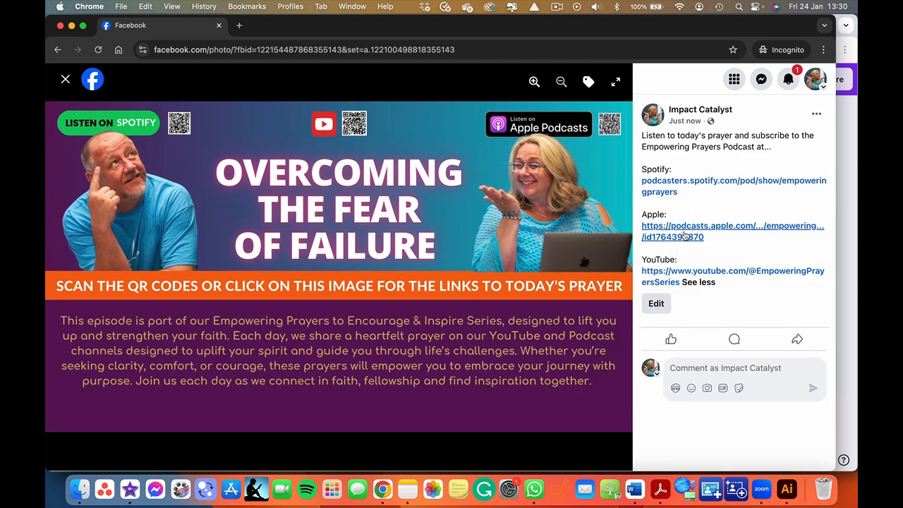
pyautogui.click(694, 182)
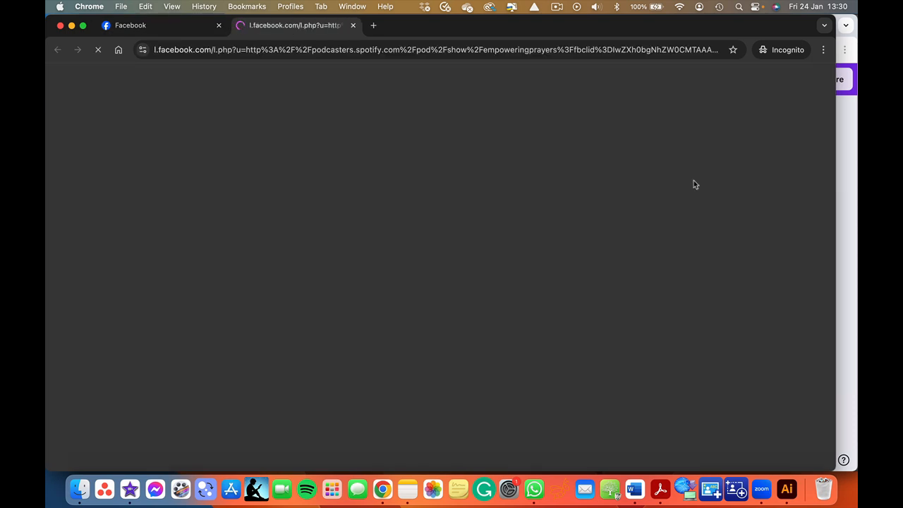
pyautogui.scroll(-10, 599, 303)
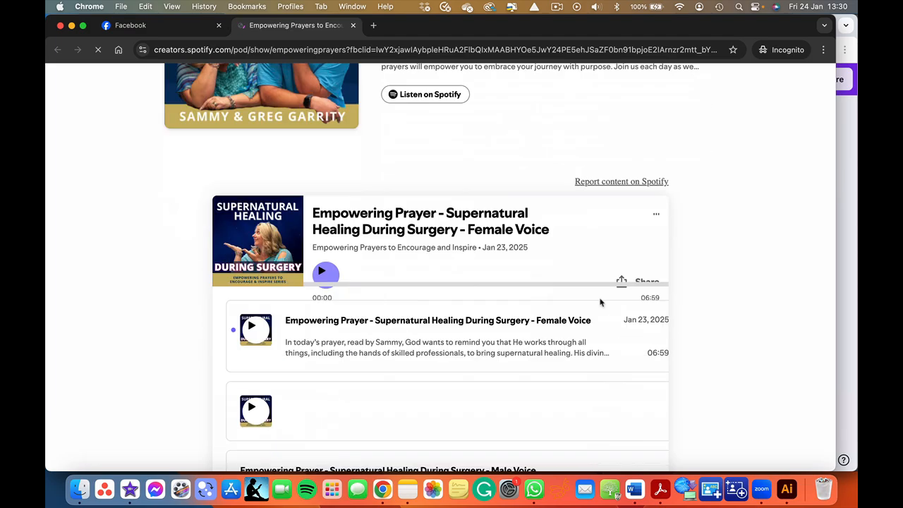
pyautogui.scroll(-20, 600, 302)
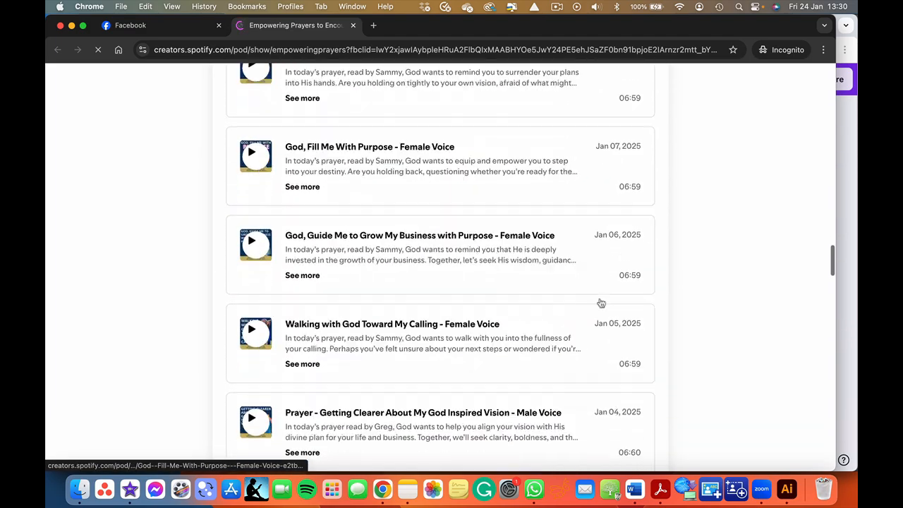
pyautogui.click(353, 25)
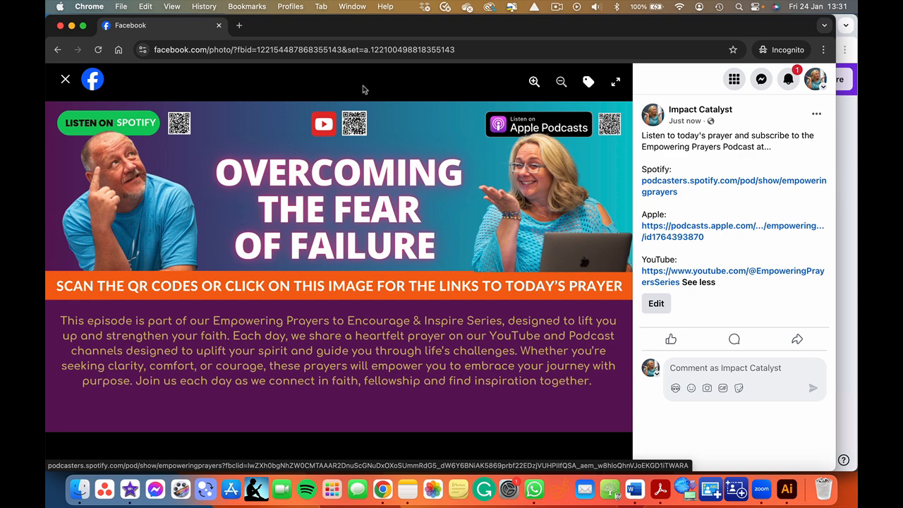
pyautogui.click(689, 182)
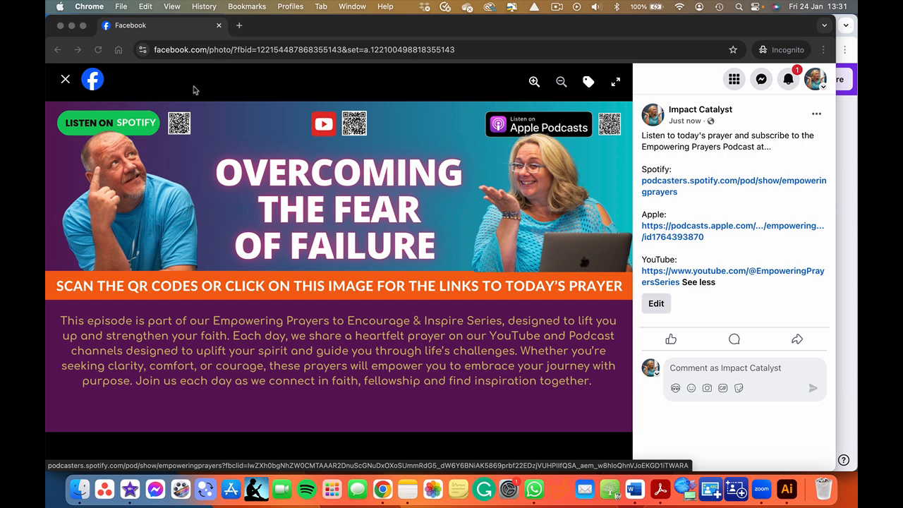
# - Close the incognito window, return to Canva, and switch to the Facebook Timeline design tab
pyautogui.click(72, 26)
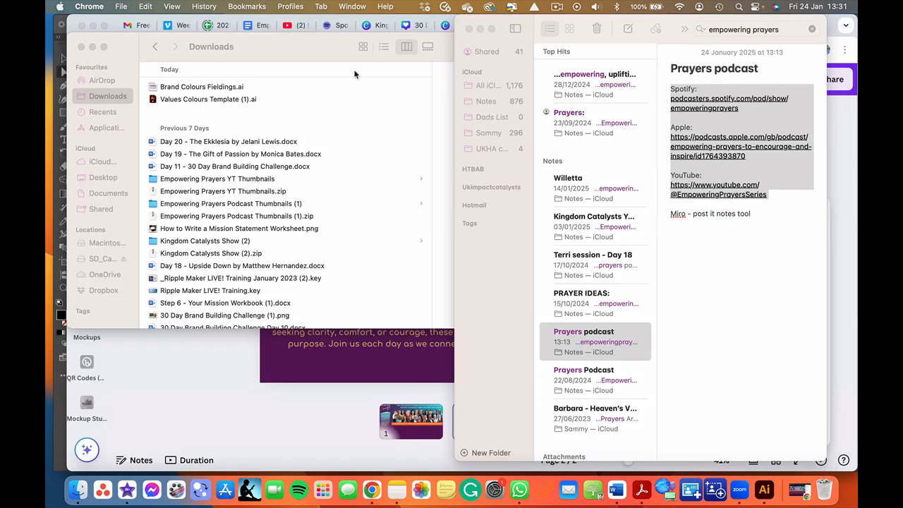
pyautogui.click(234, 357)
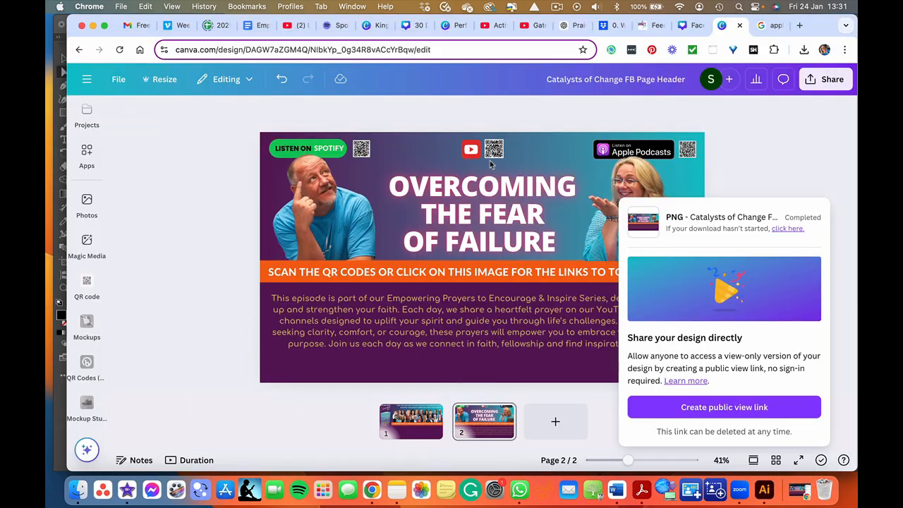
pyautogui.click(683, 25)
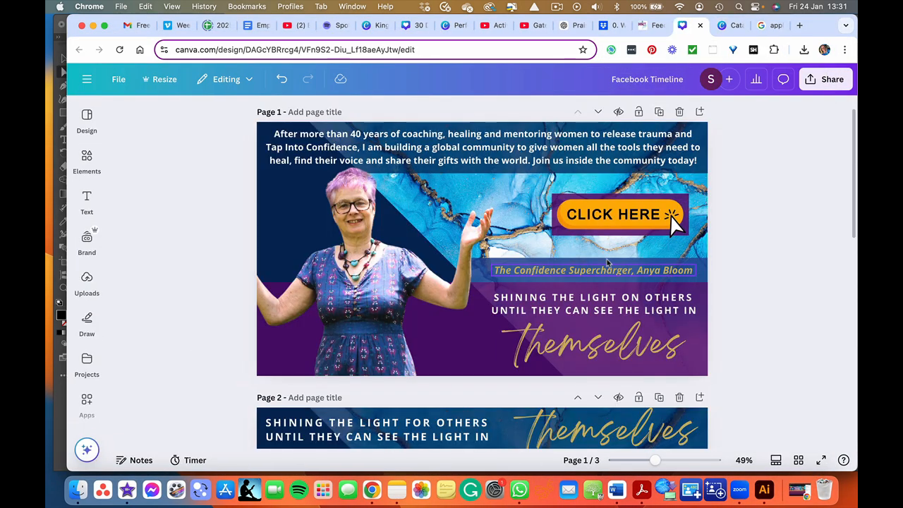